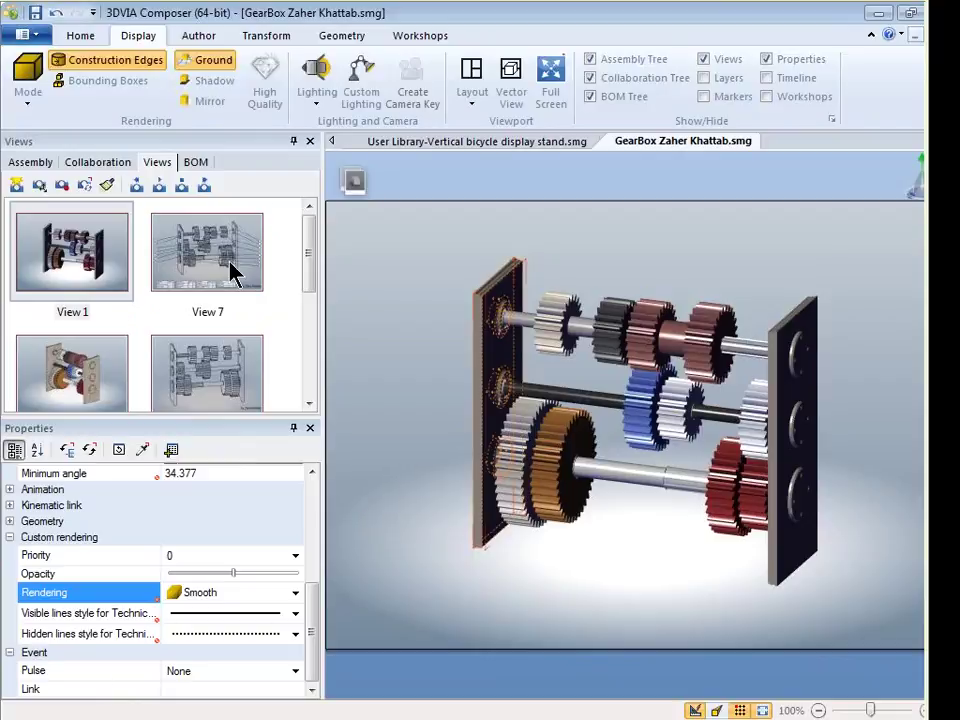
# Activate View 7 without saving the changes to View 1, and preview its vector output from the Technical Illustration workshop.
pyautogui.click(232, 268)
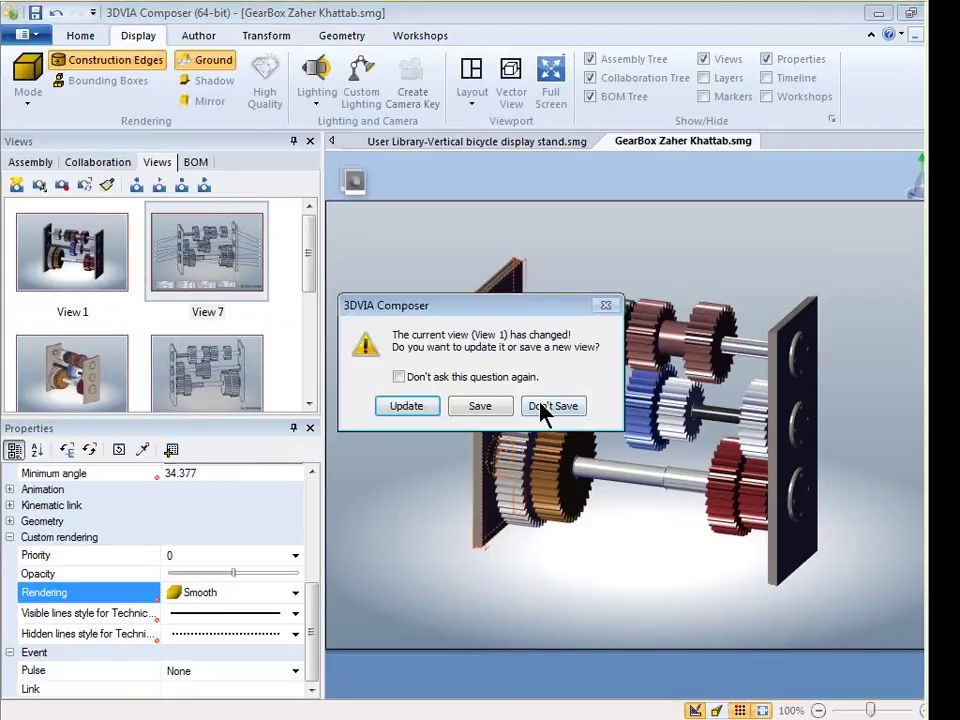
pyautogui.click(541, 407)
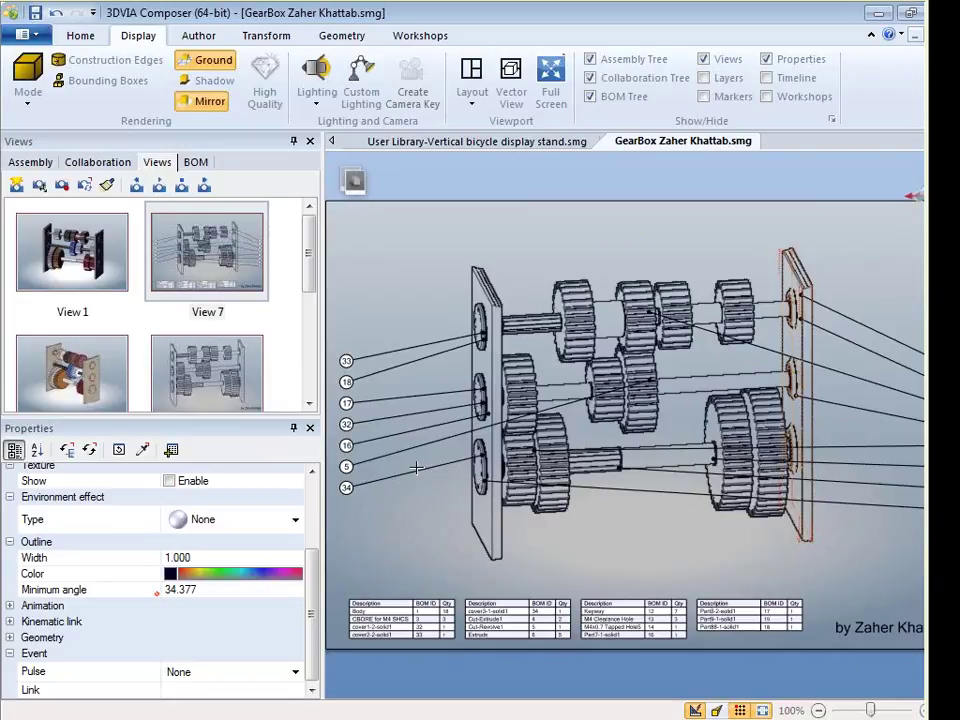
pyautogui.click(428, 37)
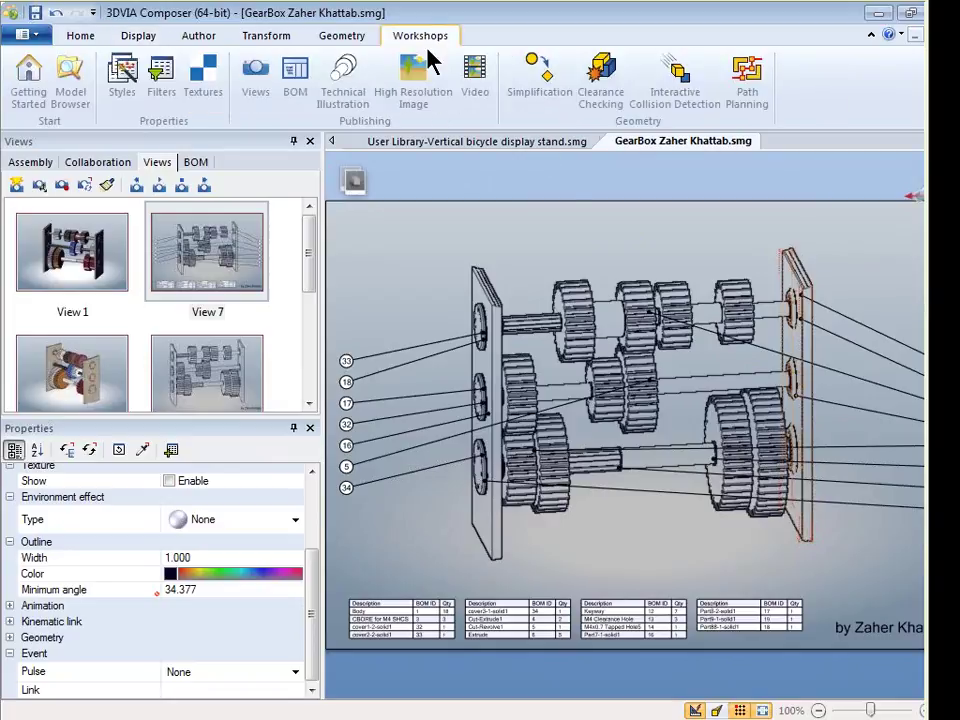
pyautogui.click(355, 103)
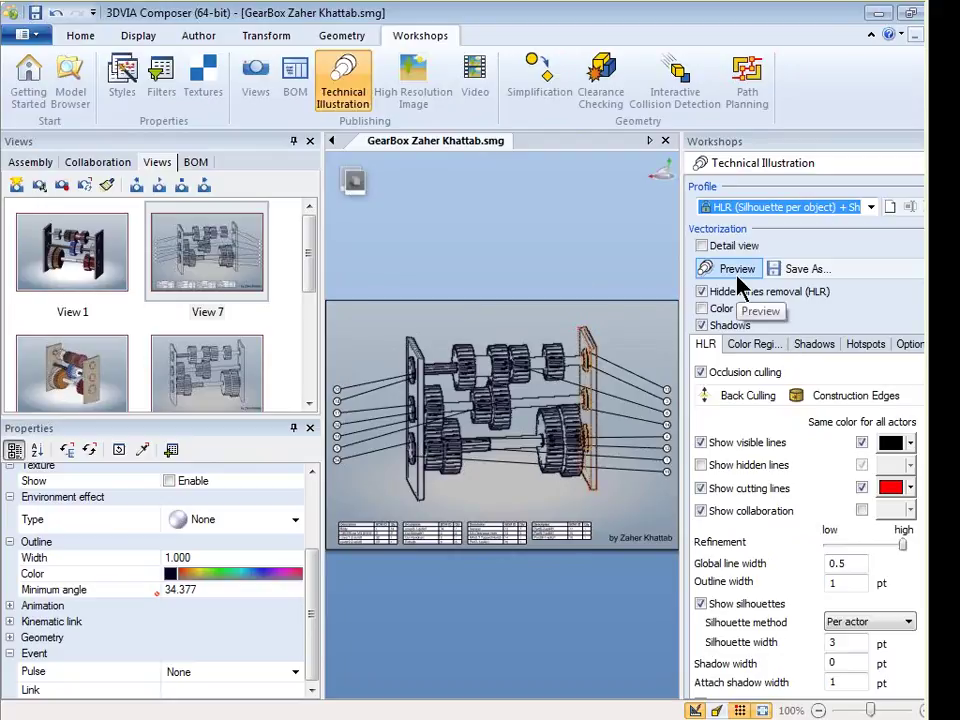
pyautogui.click(738, 278)
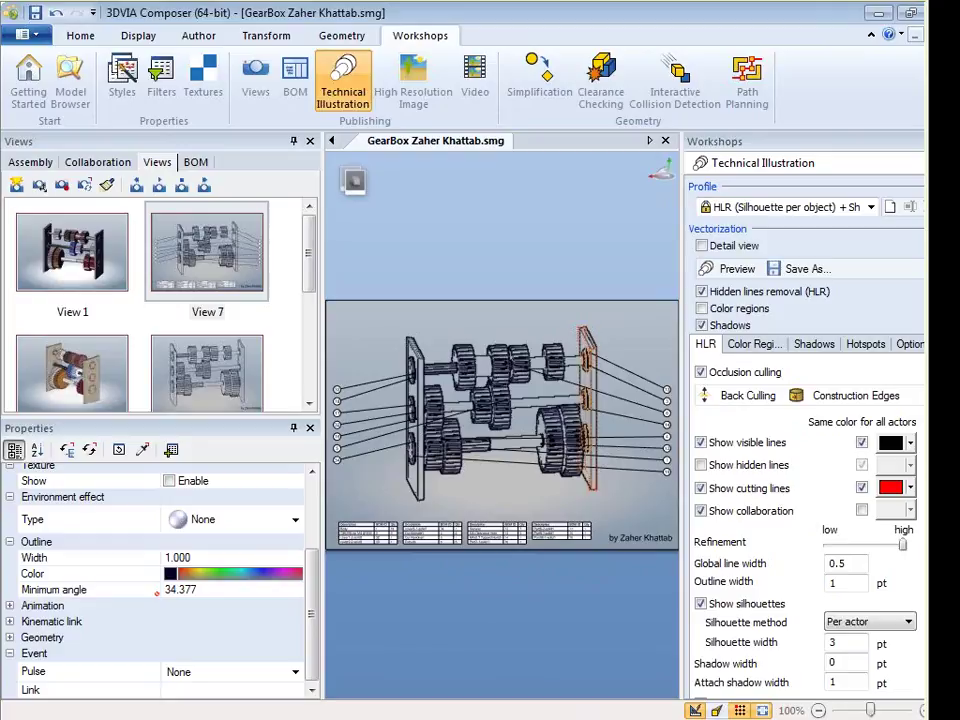
pyautogui.moveTo(63, 266); pyautogui.dragTo(430, 2)
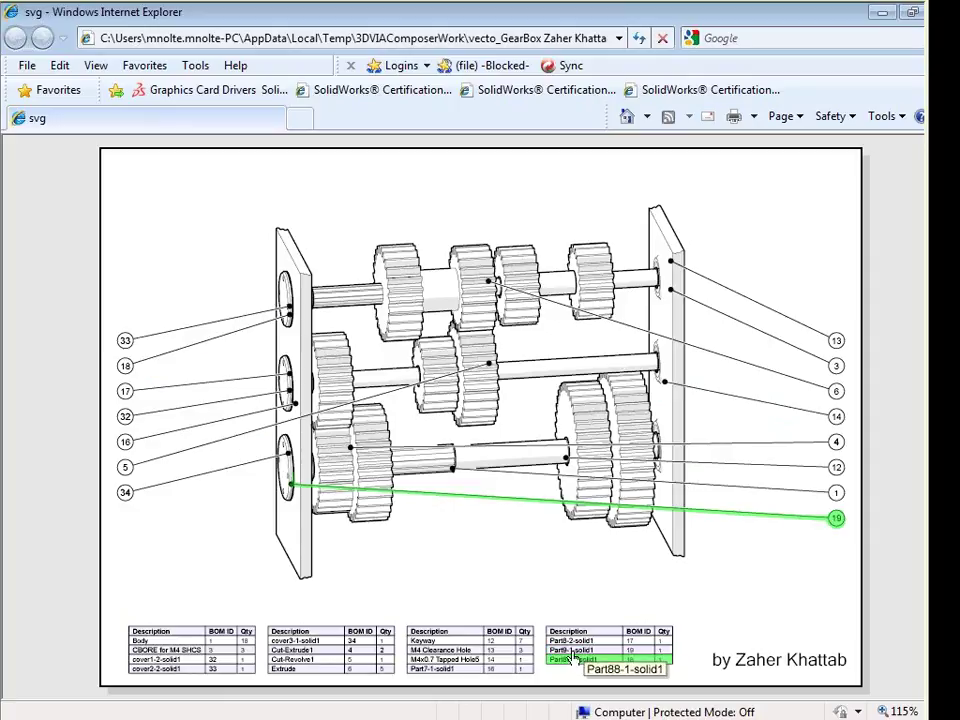
pyautogui.click(884, 13)
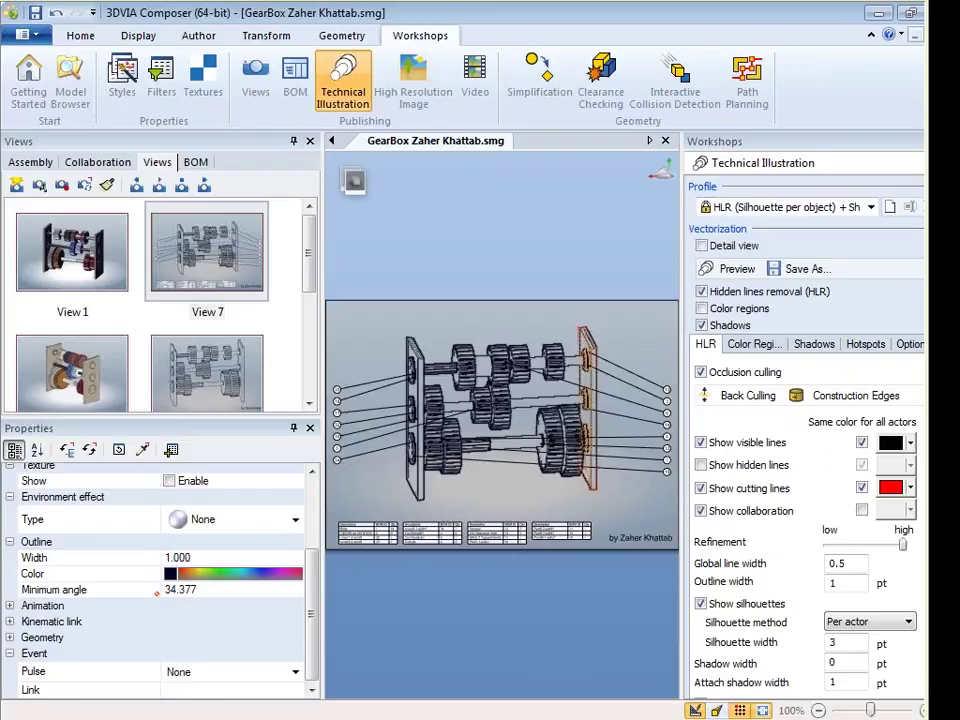
pyautogui.click(343, 85)
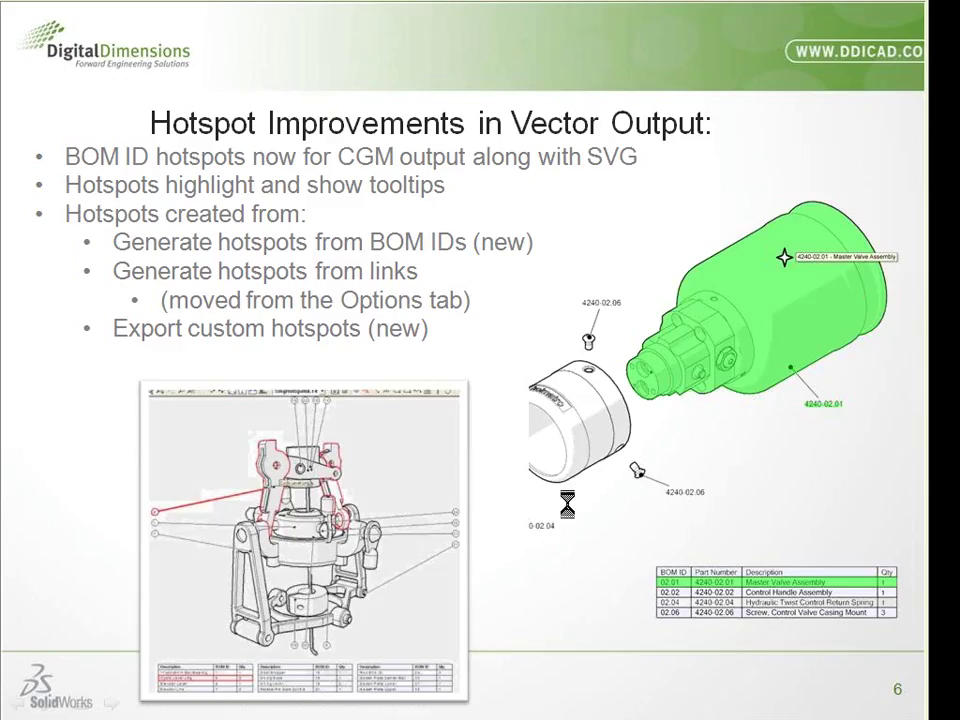
pyautogui.click(556, 580)
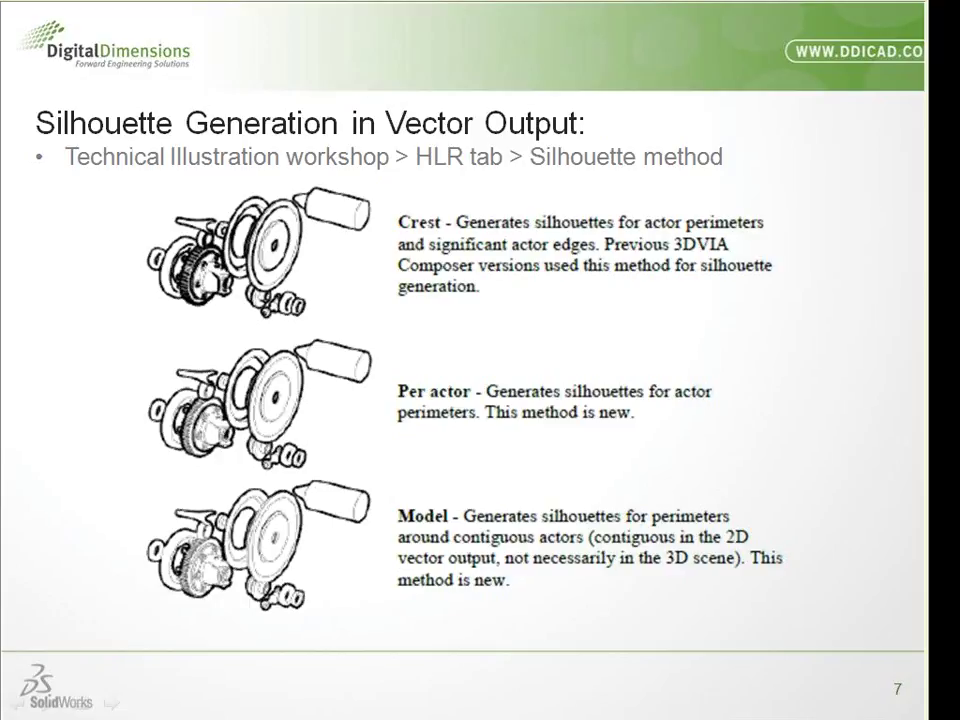
pyautogui.hotkey('alt', 'Tab')
pyautogui.moveTo(5, 333); pyautogui.dragTo(439, 4)
pyautogui.click(129, 311)
pyautogui.click(115, 700)
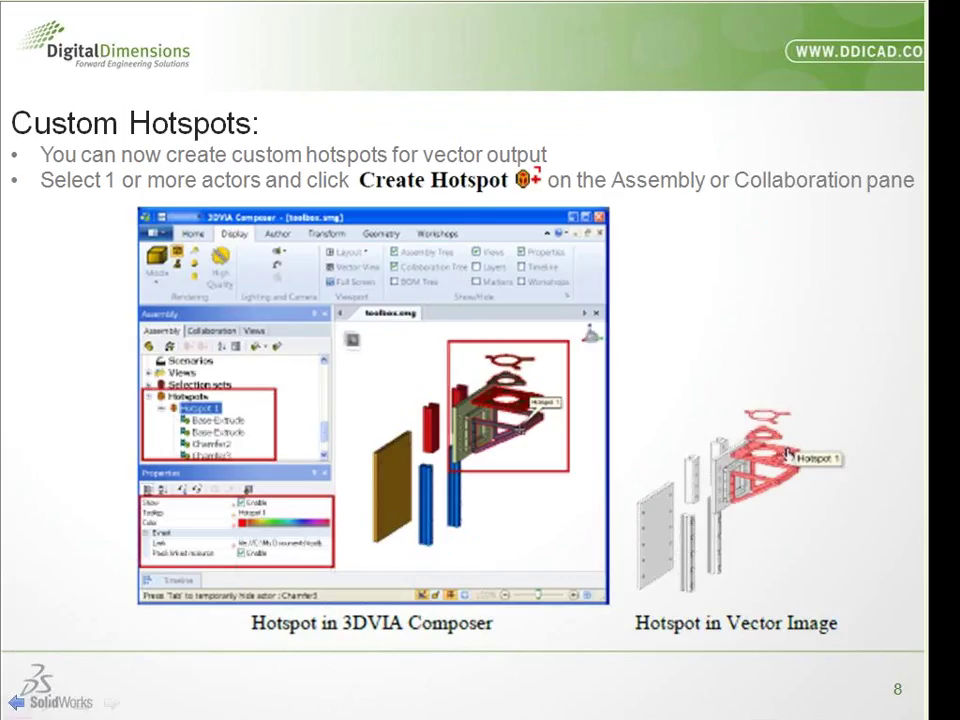
# Examine the silhouette methods offered in the HLR settings of the Technical Illustration workshop.
pyautogui.hotkey('alt', 'Tab')
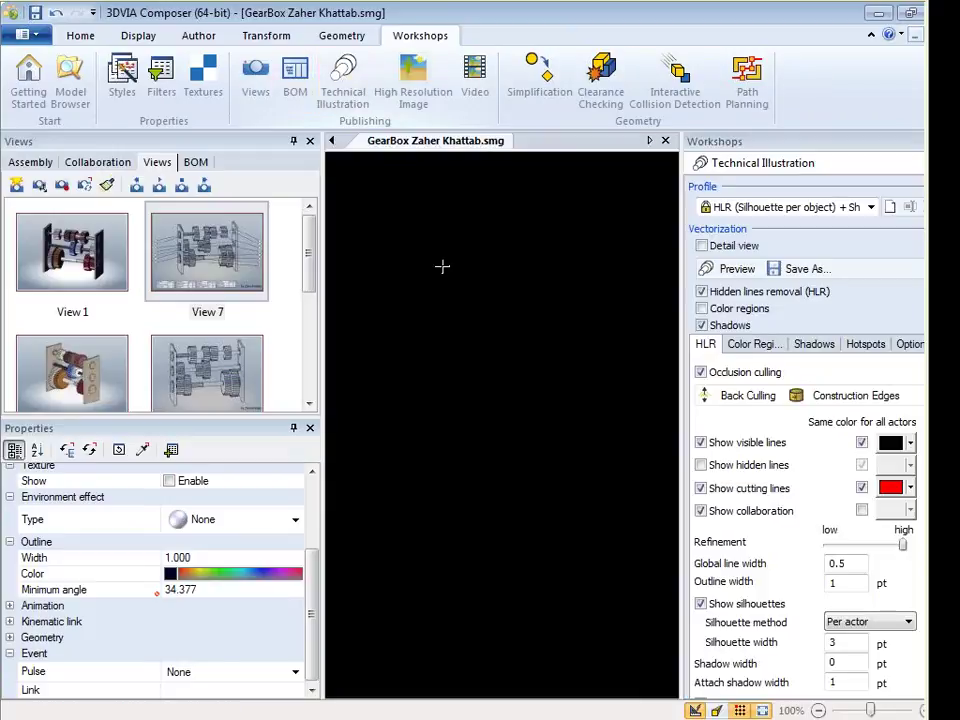
pyautogui.scroll(-3, 735, 525)
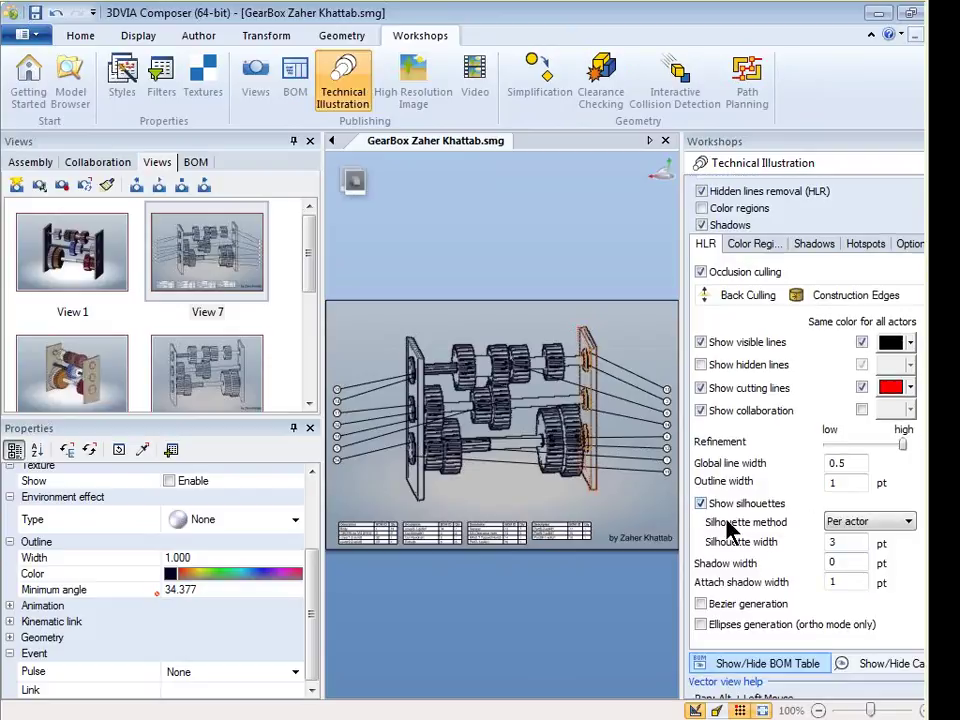
pyautogui.click(880, 521)
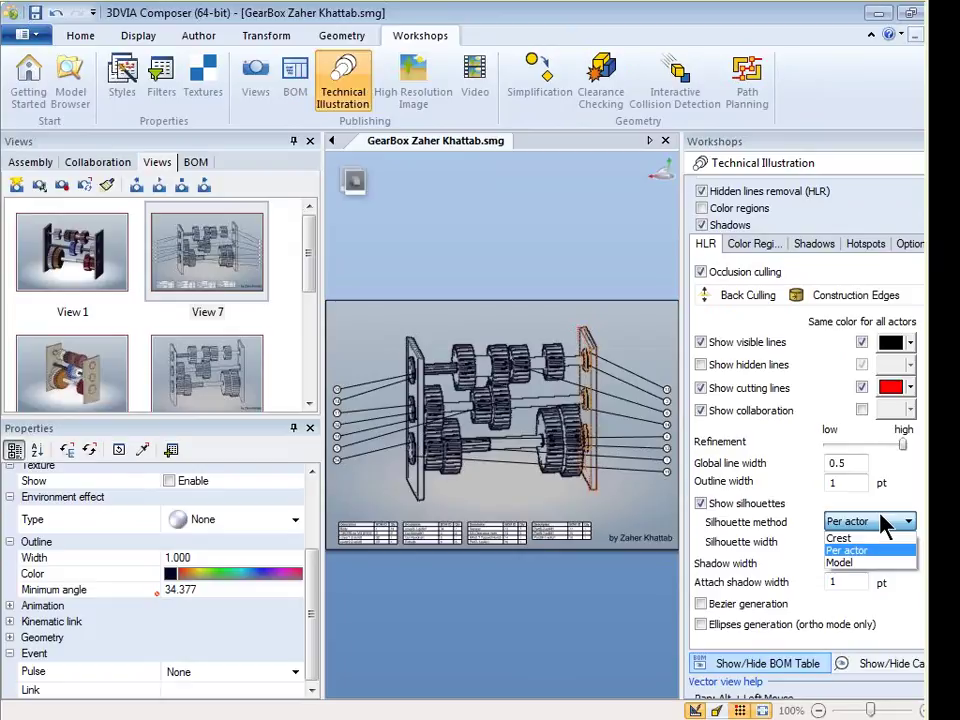
pyautogui.click(850, 483)
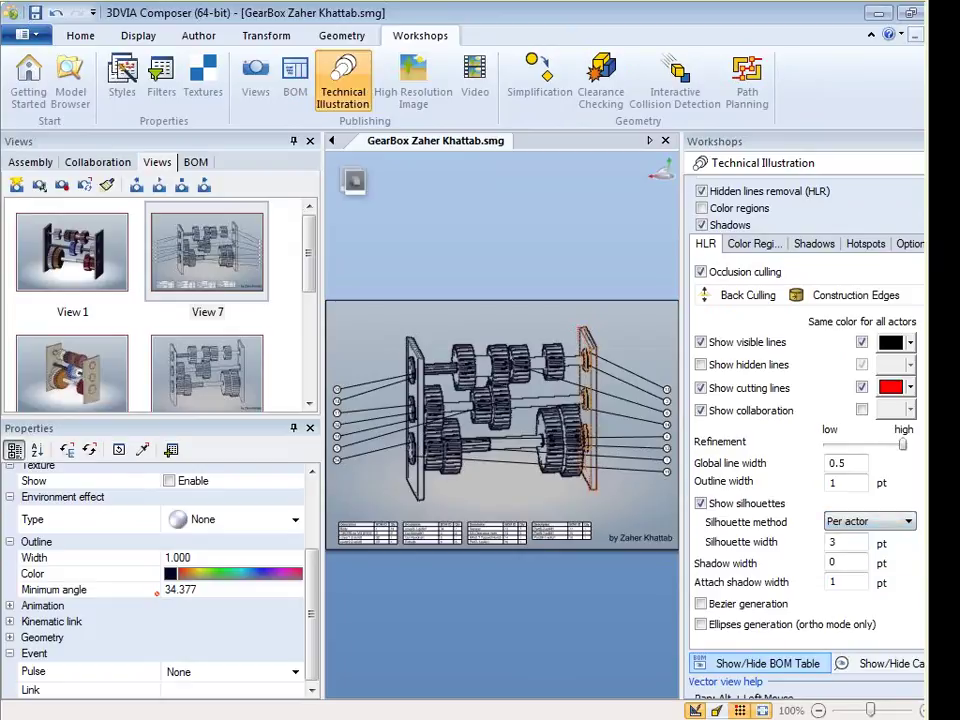
pyautogui.doubleClick(850, 482)
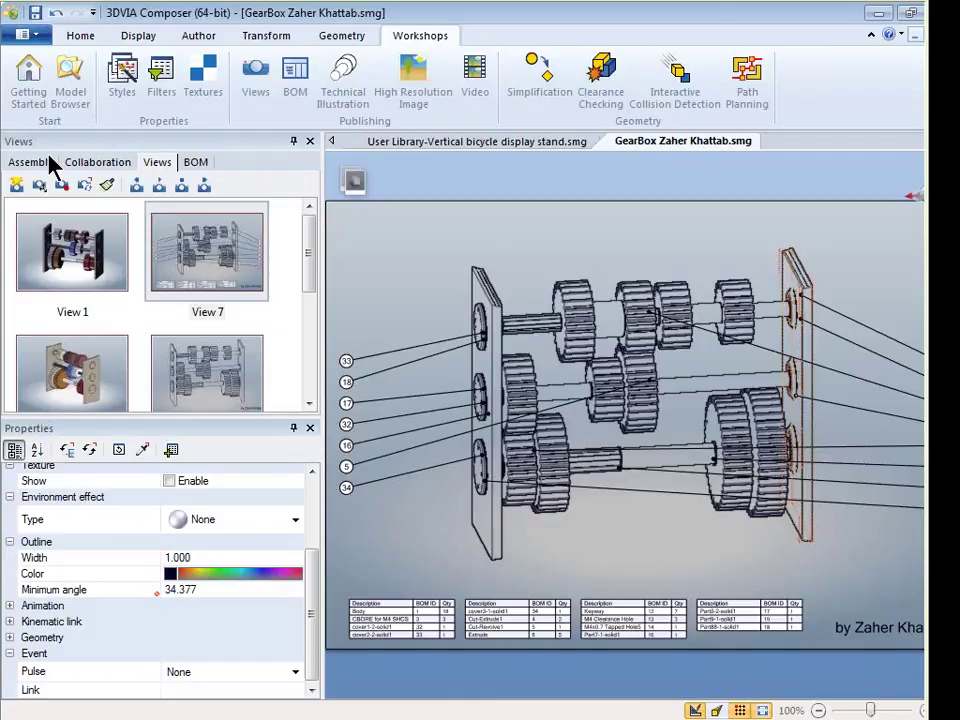
# Create a custom hotspot from the first four User Library-GearBox_B27.7M - 3AM1-35 components in the assembly tree, keeping its default name.
pyautogui.click(30, 163)
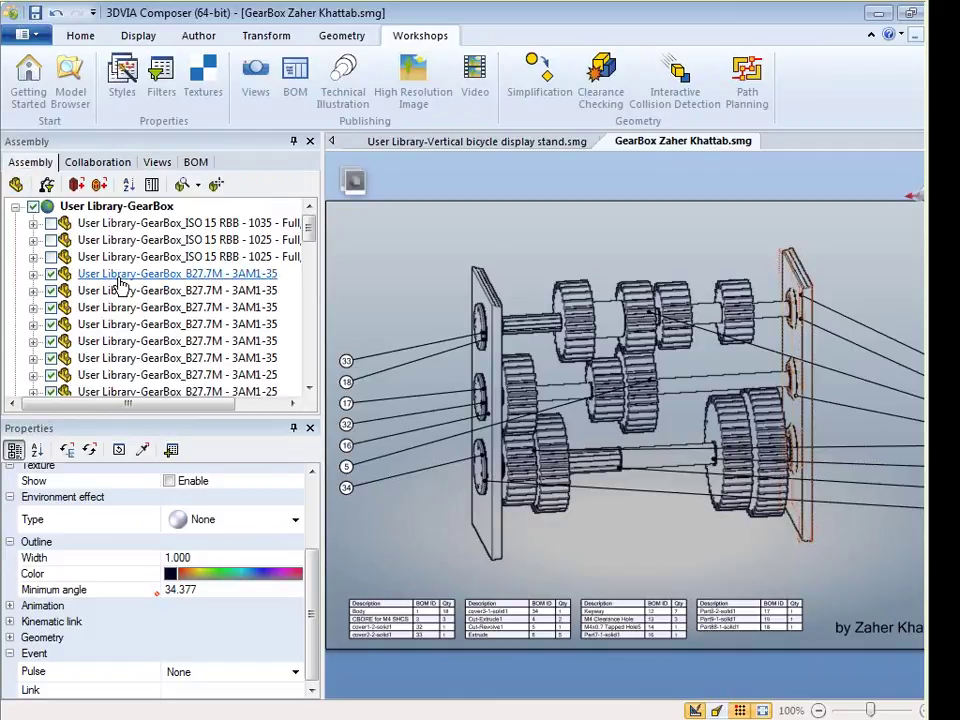
pyautogui.click(118, 277)
pyautogui.keyDown('ctrl'); pyautogui.click(118, 290); pyautogui.keyUp('ctrl')
pyautogui.keyDown('ctrl'); pyautogui.click(118, 324); pyautogui.keyUp('ctrl')
pyautogui.keyDown('ctrl'); pyautogui.click(118, 308); pyautogui.keyUp('ctrl')
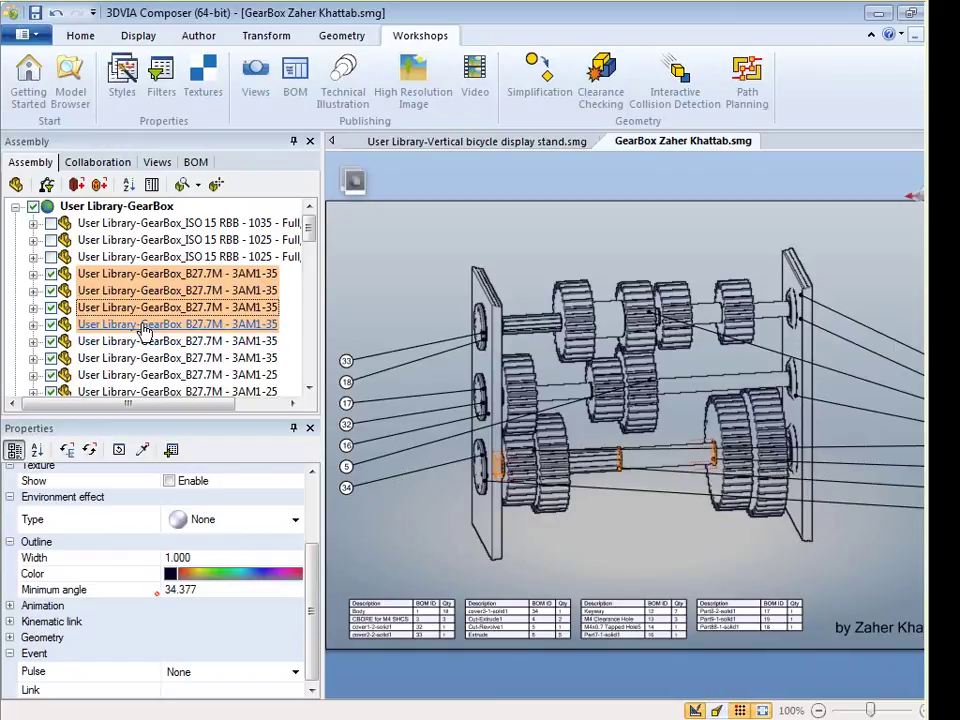
pyautogui.click(104, 190)
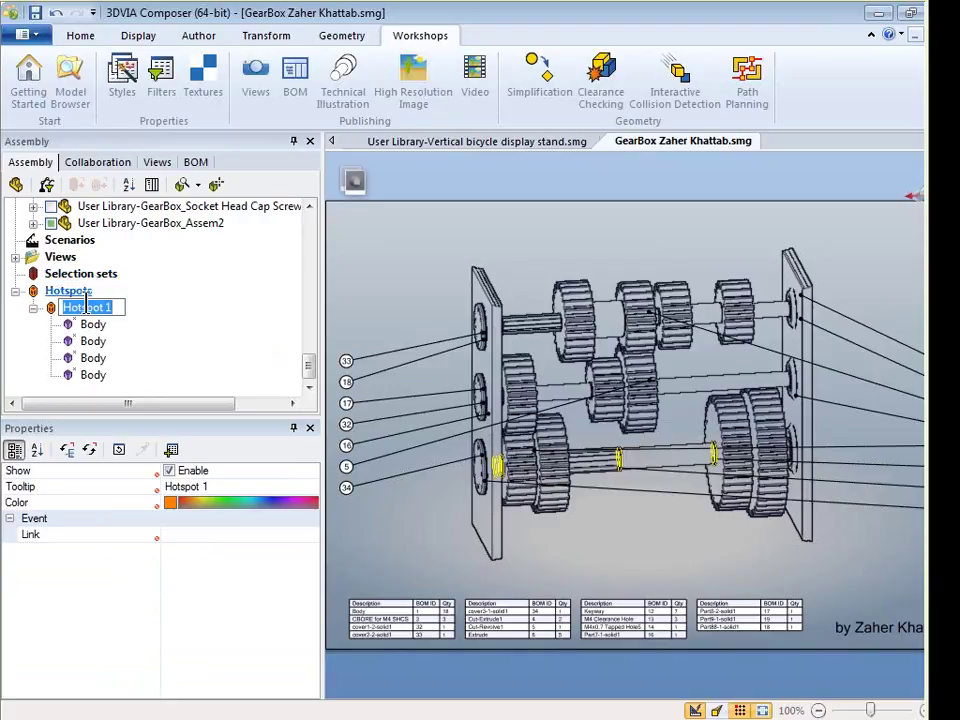
pyautogui.click(155, 332)
pyautogui.click(82, 307)
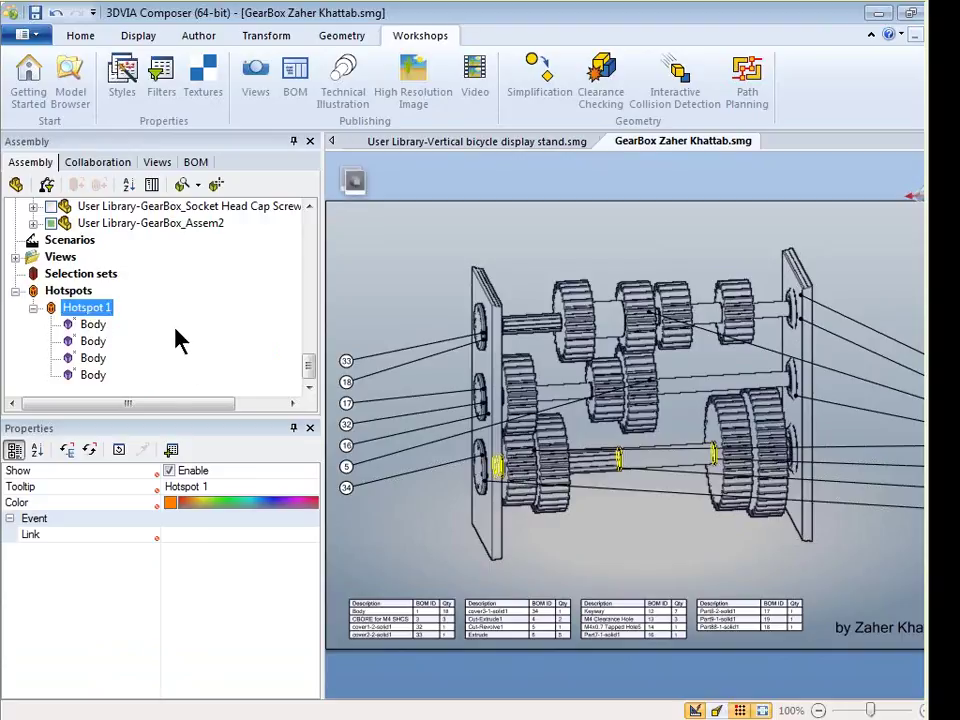
# Examine the file and URL link types available for the new hotspot, leaving its link empty.
pyautogui.click(225, 534)
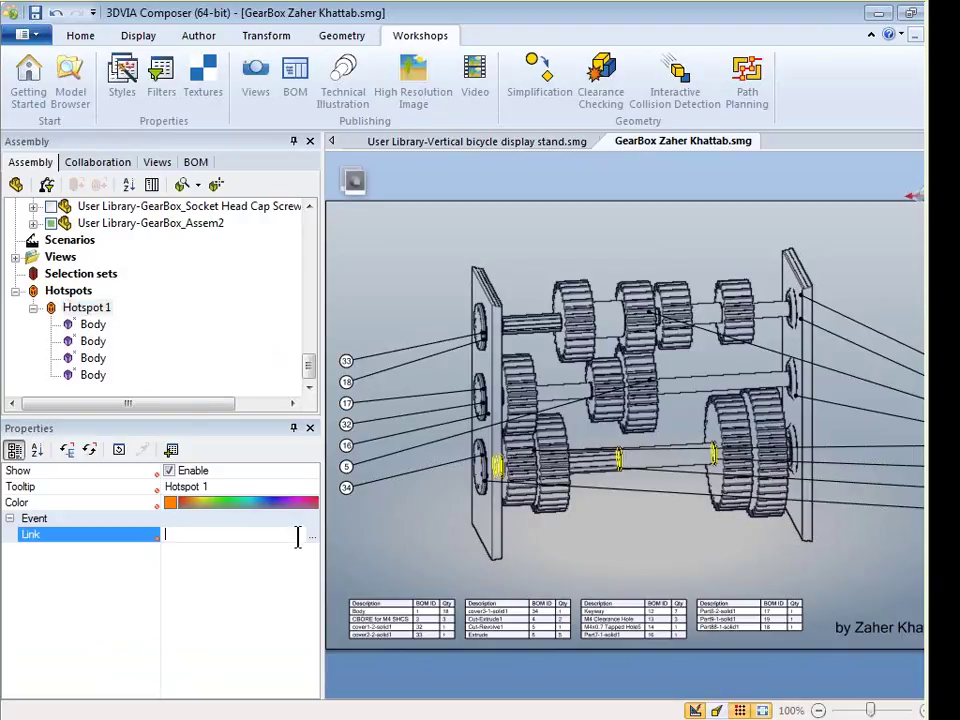
pyautogui.click(86, 308)
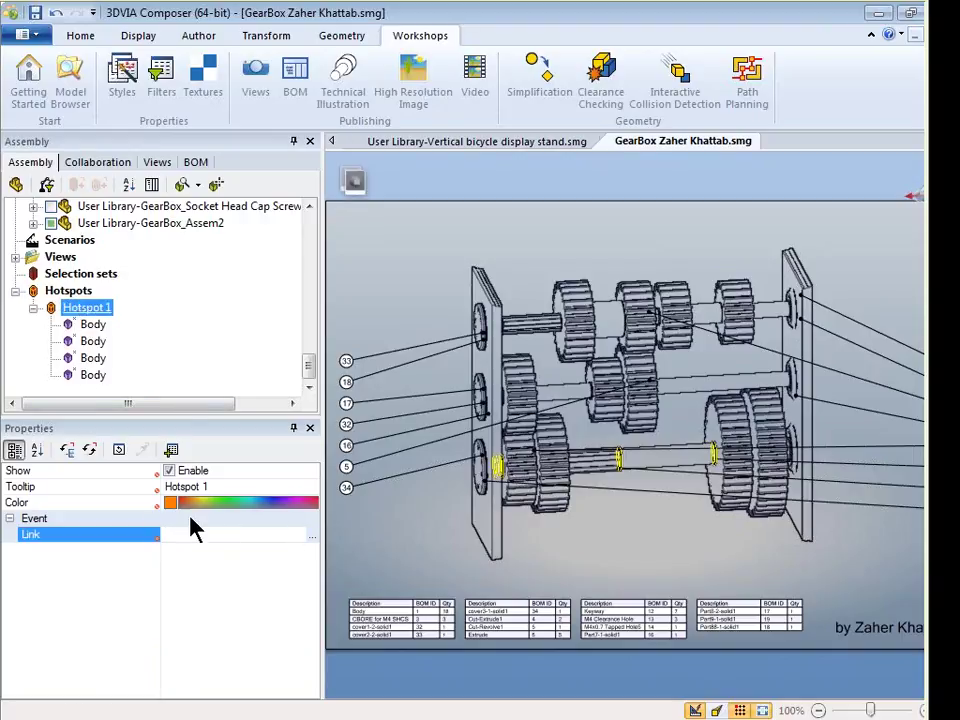
pyautogui.click(311, 537)
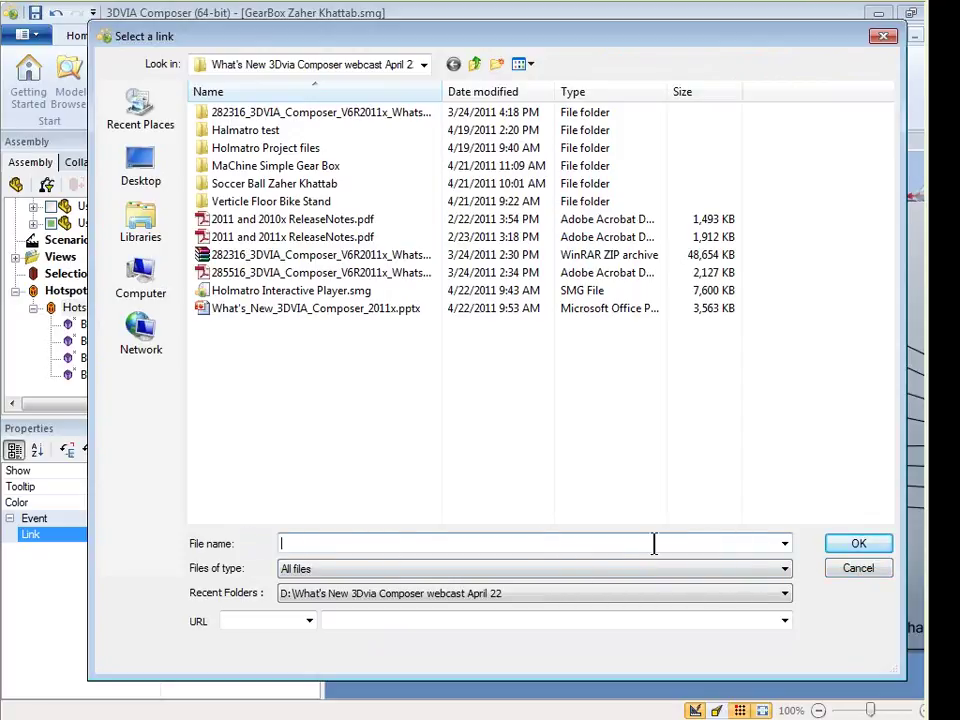
pyautogui.click(309, 621)
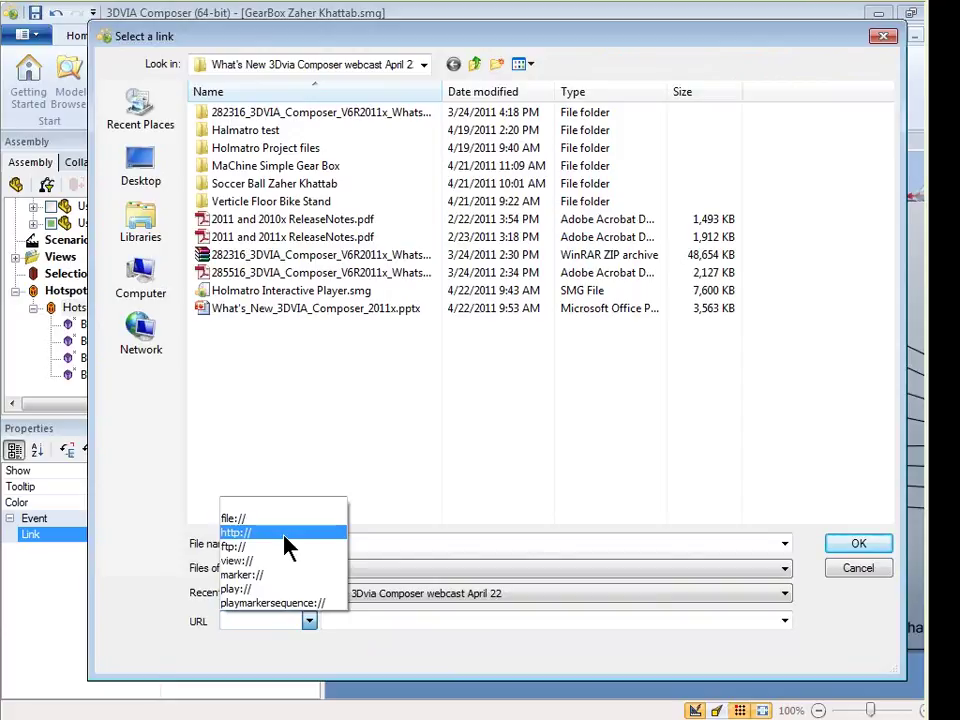
pyautogui.click(858, 578)
pyautogui.click(857, 568)
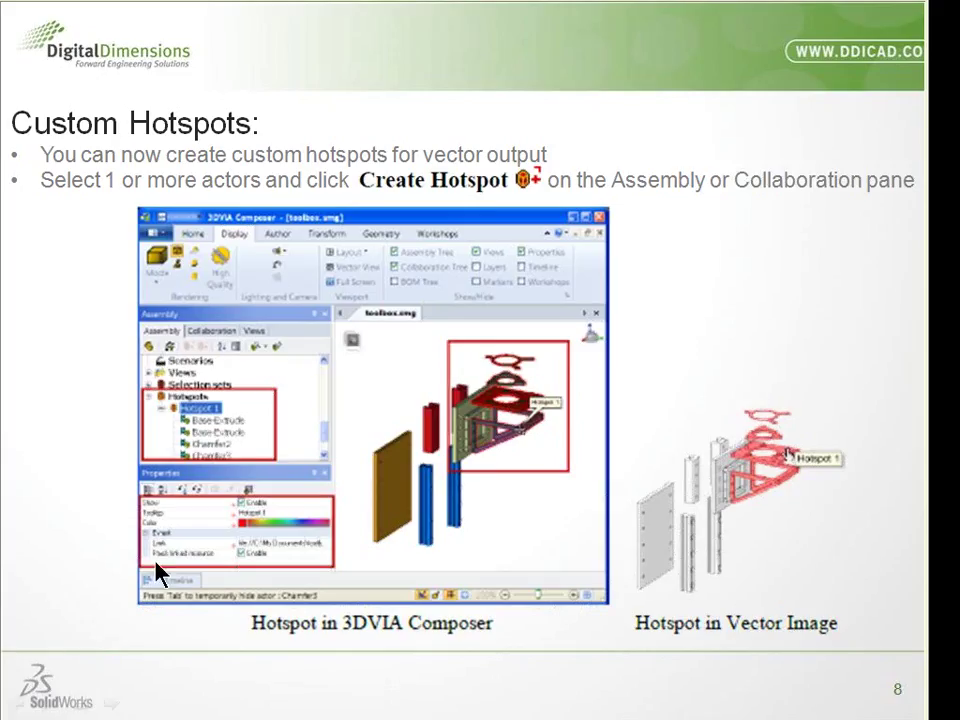
pyautogui.press('Right')
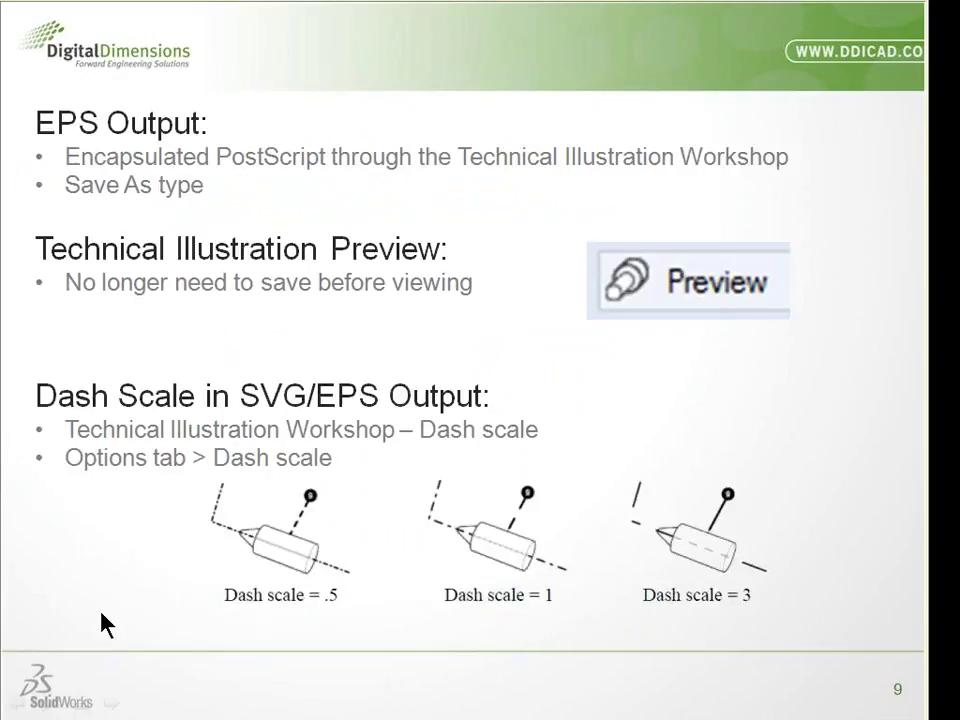
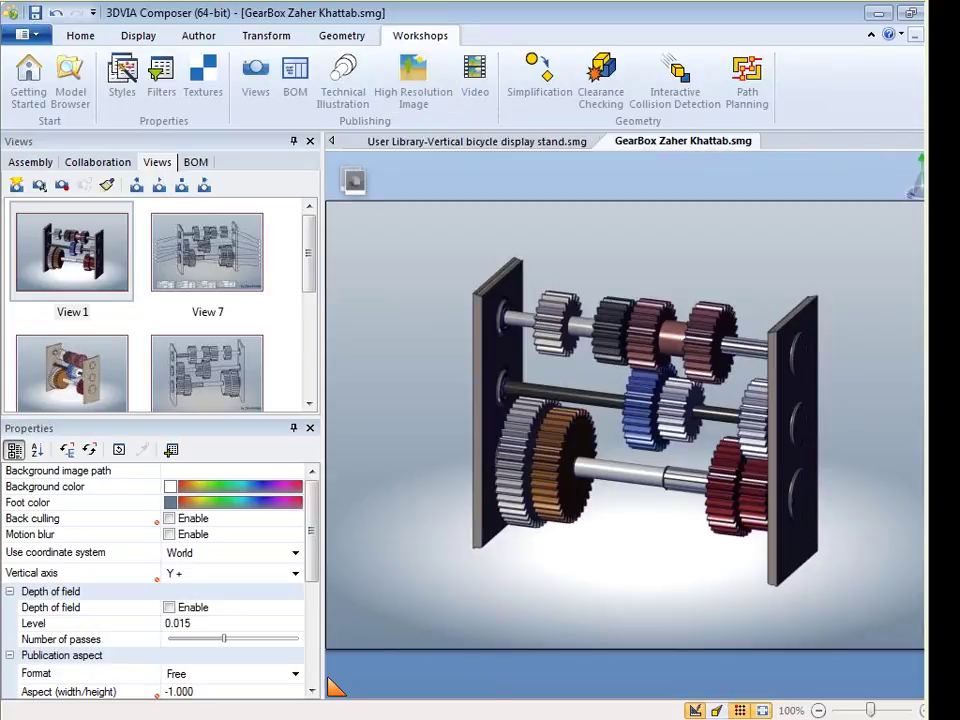
# Close the GearBox document.
pyautogui.hotkey('ctrl', 'F4')
pyautogui.click(500, 411)
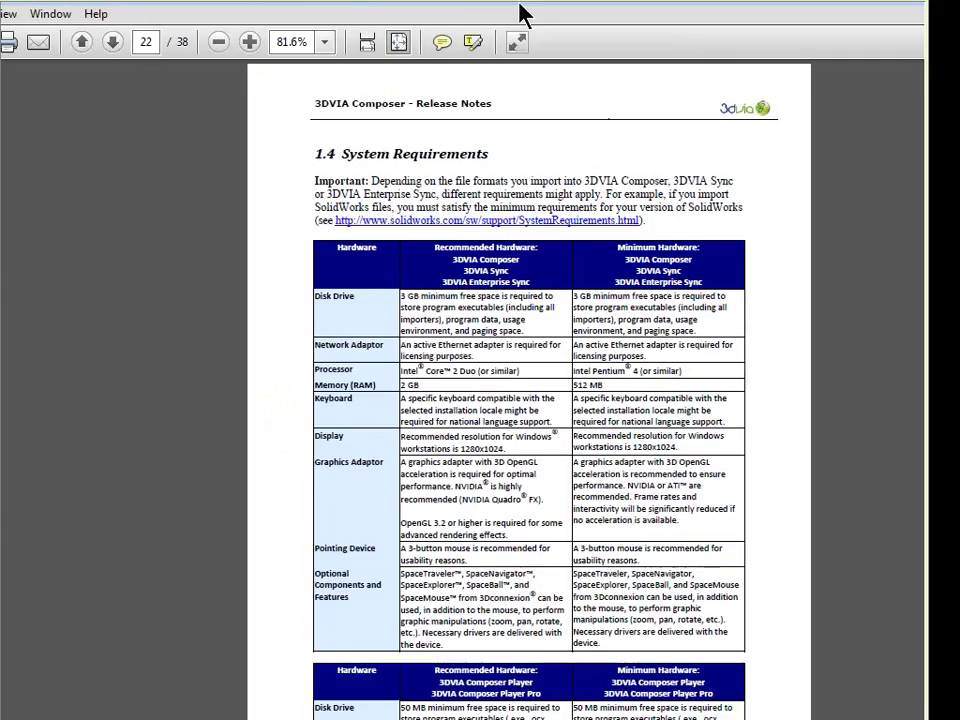
# Examine the system requirements on page 22 of the release notes PDF at page width, highlighting "OpenGL 3.2" under the graphics adaptor requirements.
pyautogui.click(245, 263)
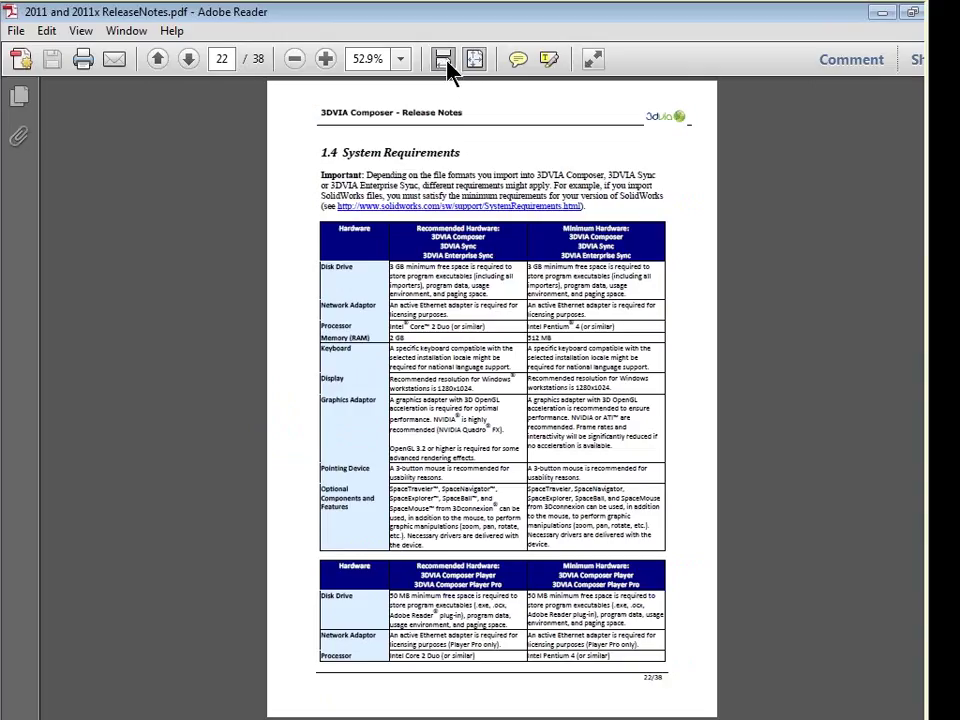
pyautogui.click(445, 62)
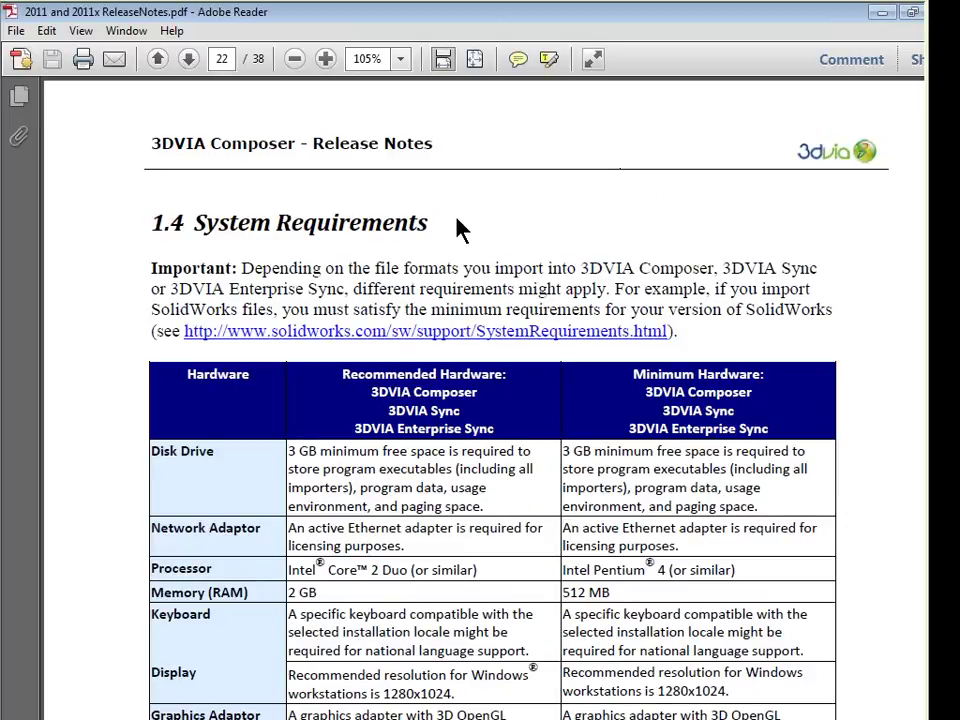
pyautogui.scroll(-1, 457, 224)
pyautogui.scroll(-1, 897, 303)
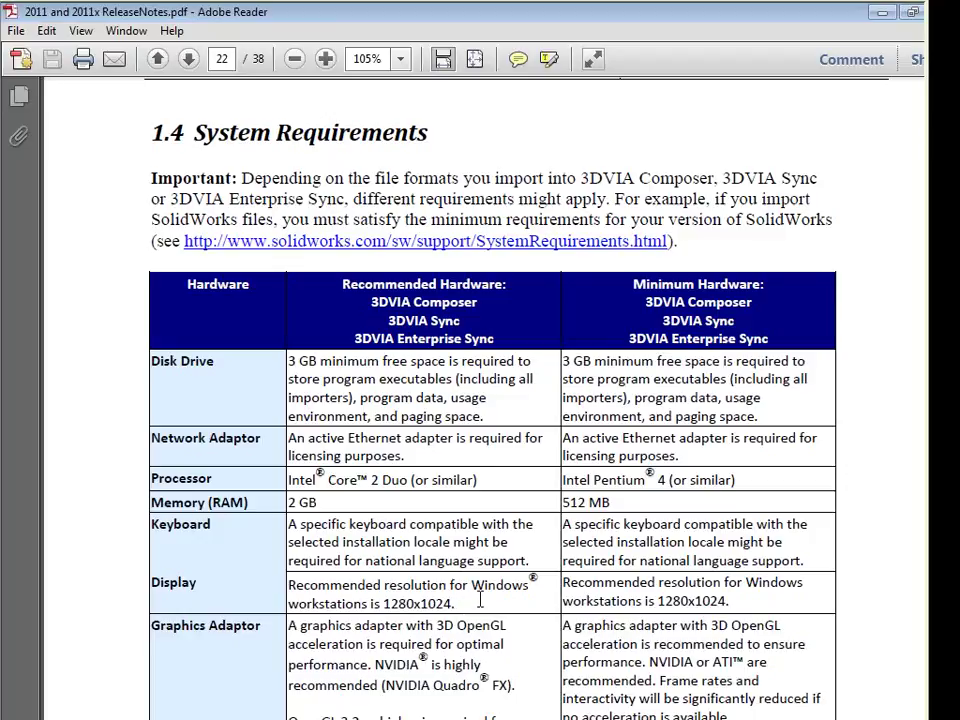
pyautogui.scroll(-1, 480, 598)
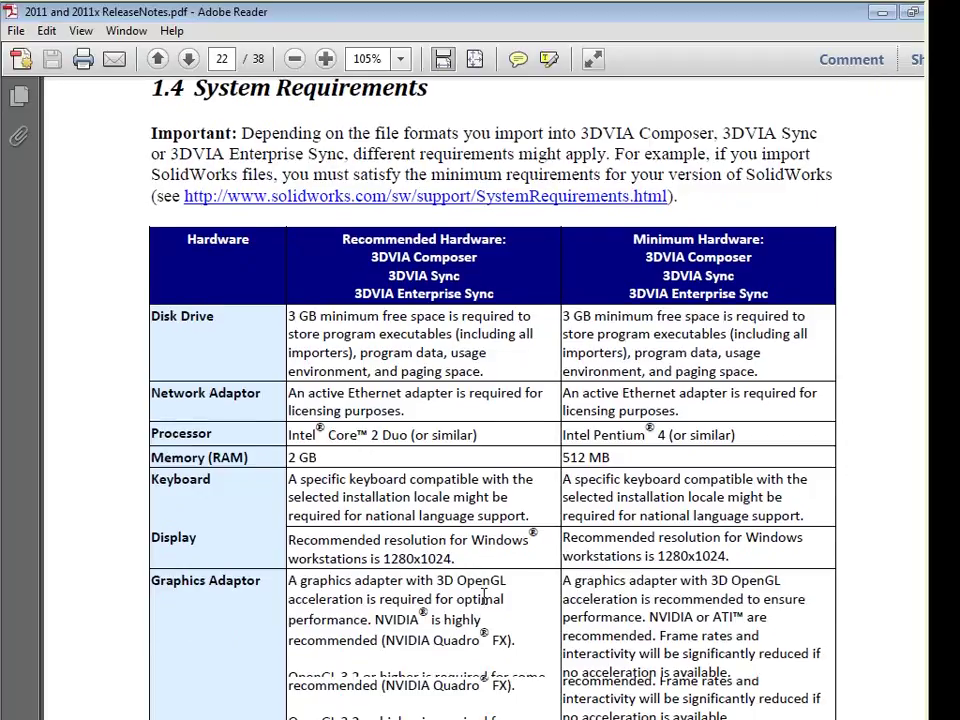
pyautogui.scroll(-2, 484, 596)
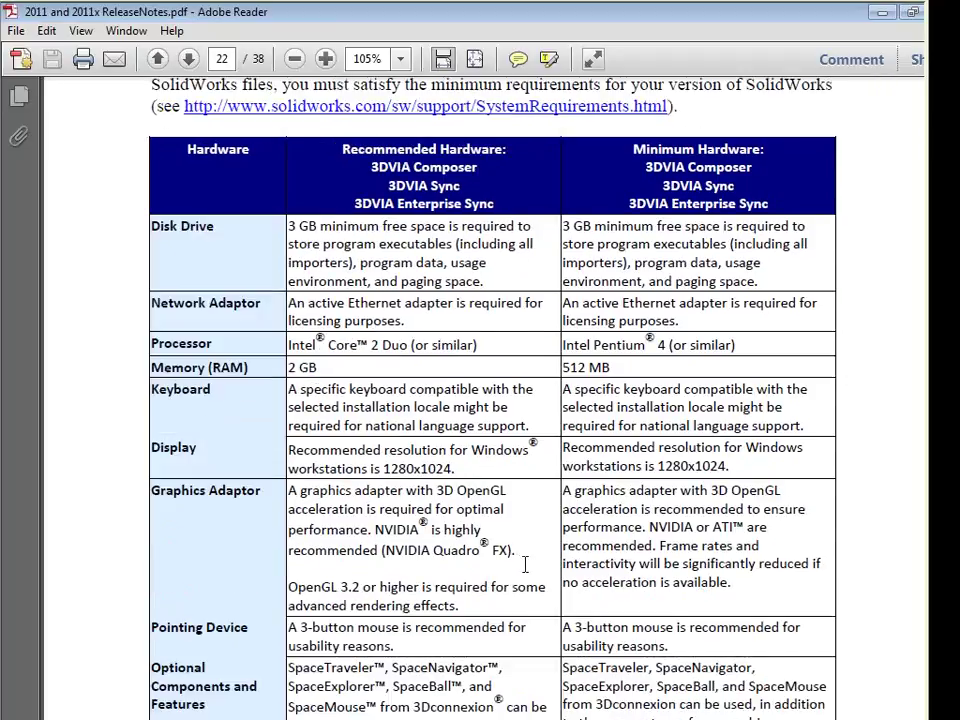
pyautogui.scroll(-1, 518, 567)
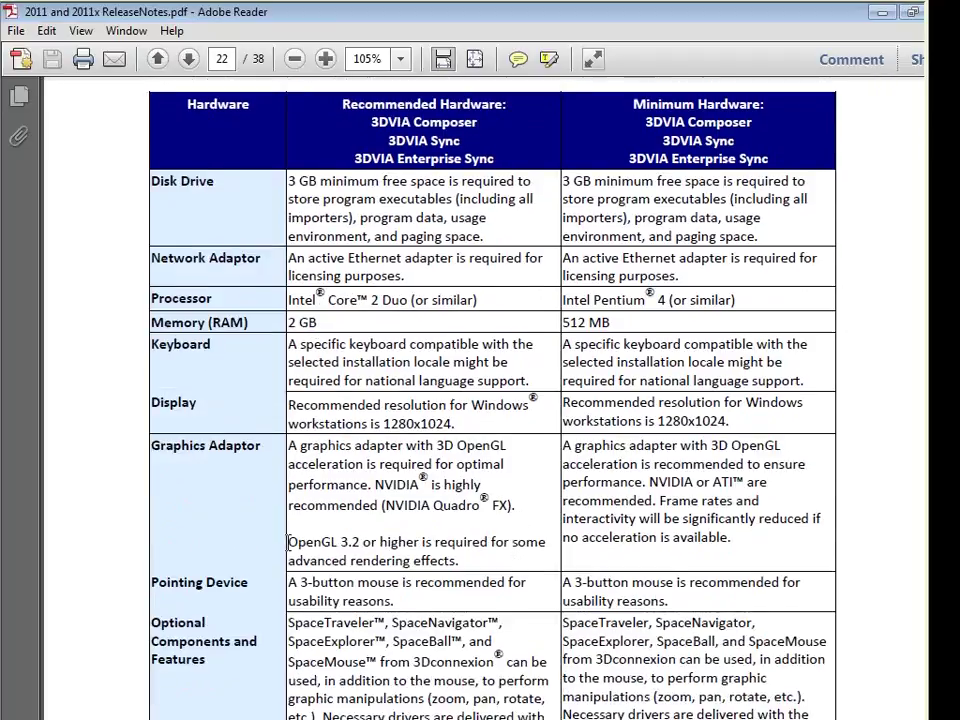
pyautogui.moveTo(289, 542); pyautogui.dragTo(360, 542)
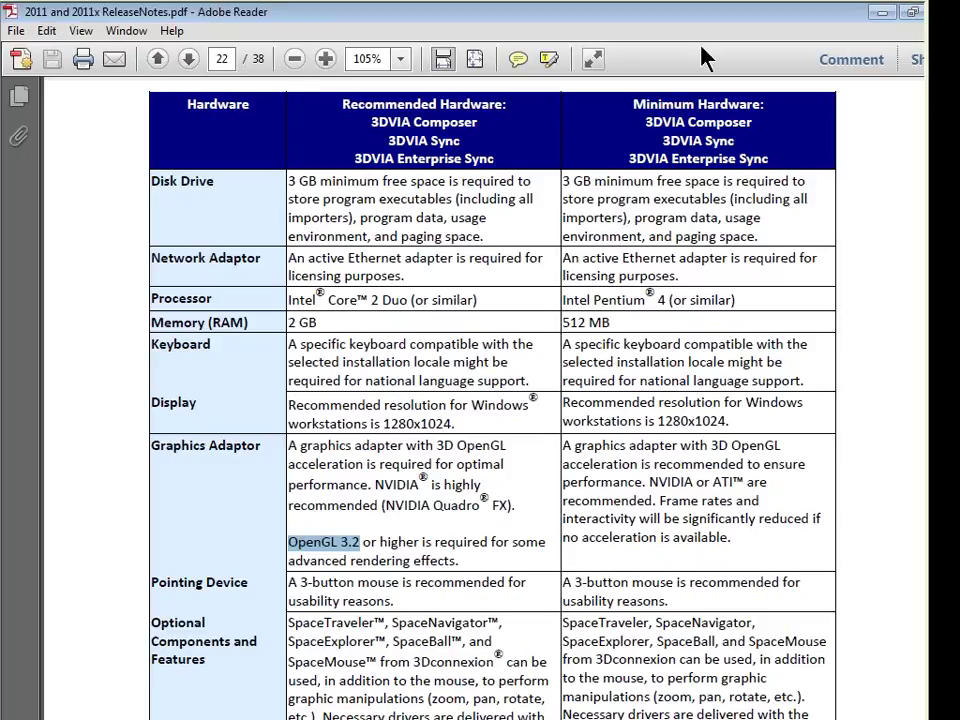
pyautogui.click(880, 13)
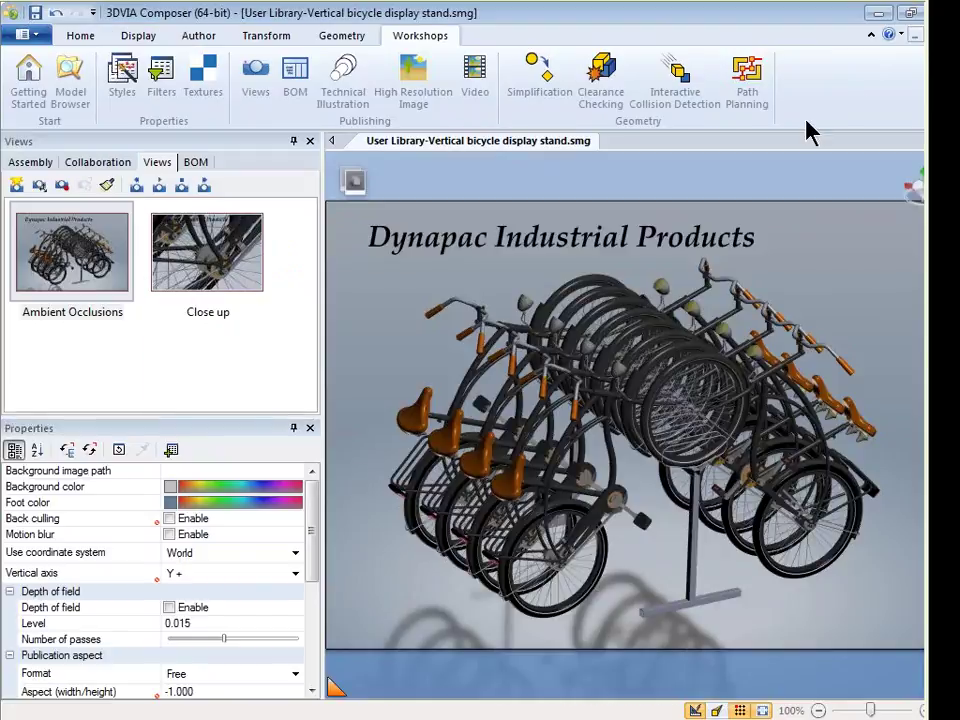
pyautogui.click(896, 37)
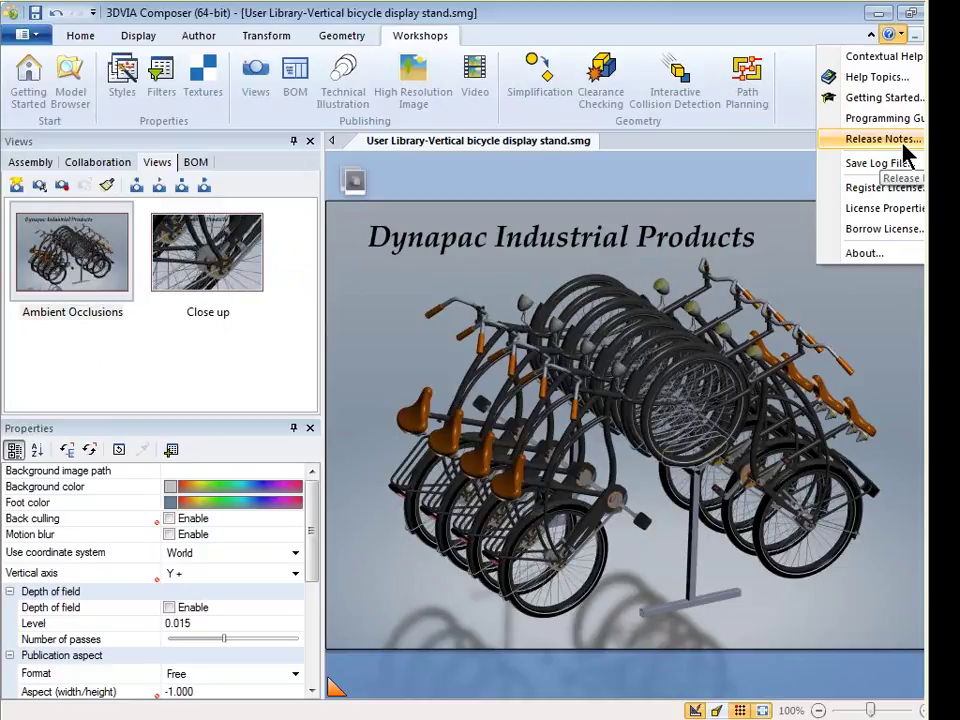
pyautogui.click(735, 22)
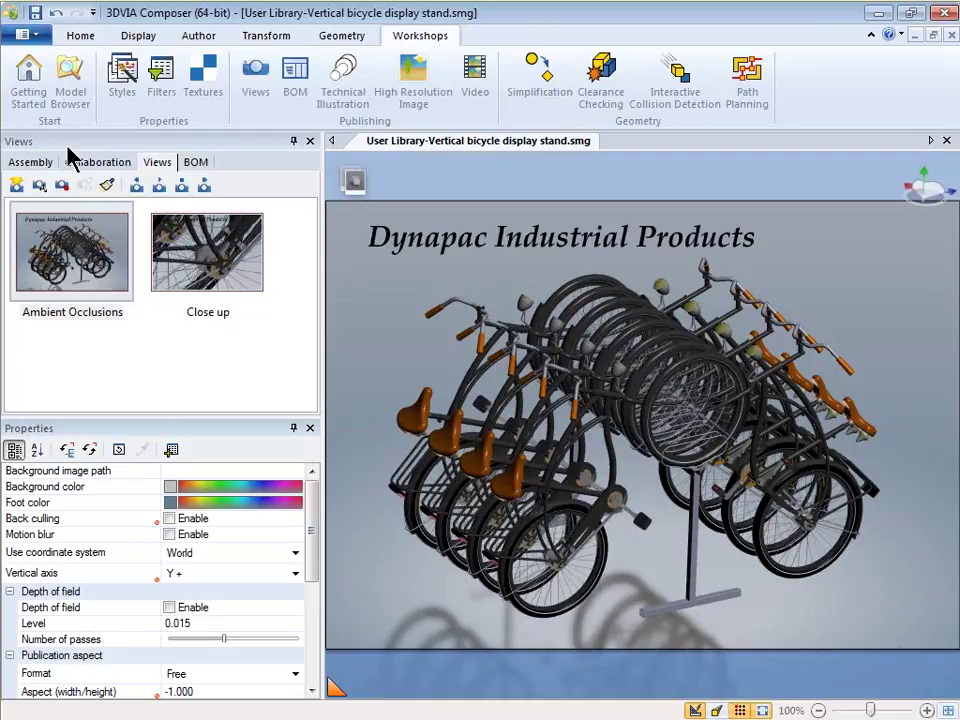
# Examine the Hardware Support settings and the available profiles in the application preferences, keeping the Customized profile.
pyautogui.click(24, 36)
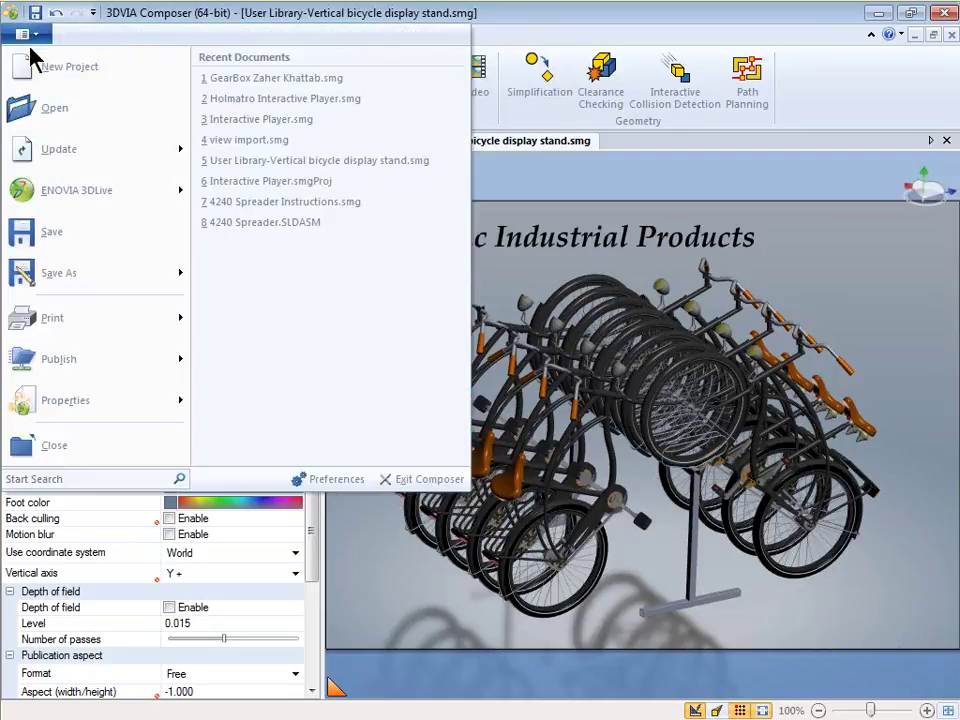
pyautogui.click(328, 482)
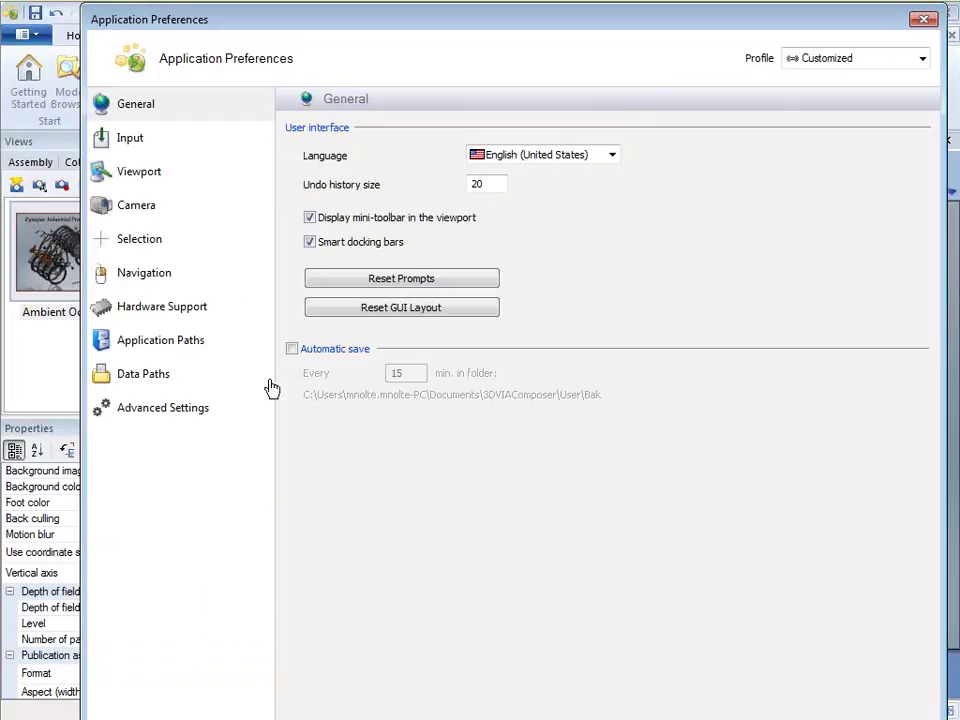
pyautogui.click(152, 313)
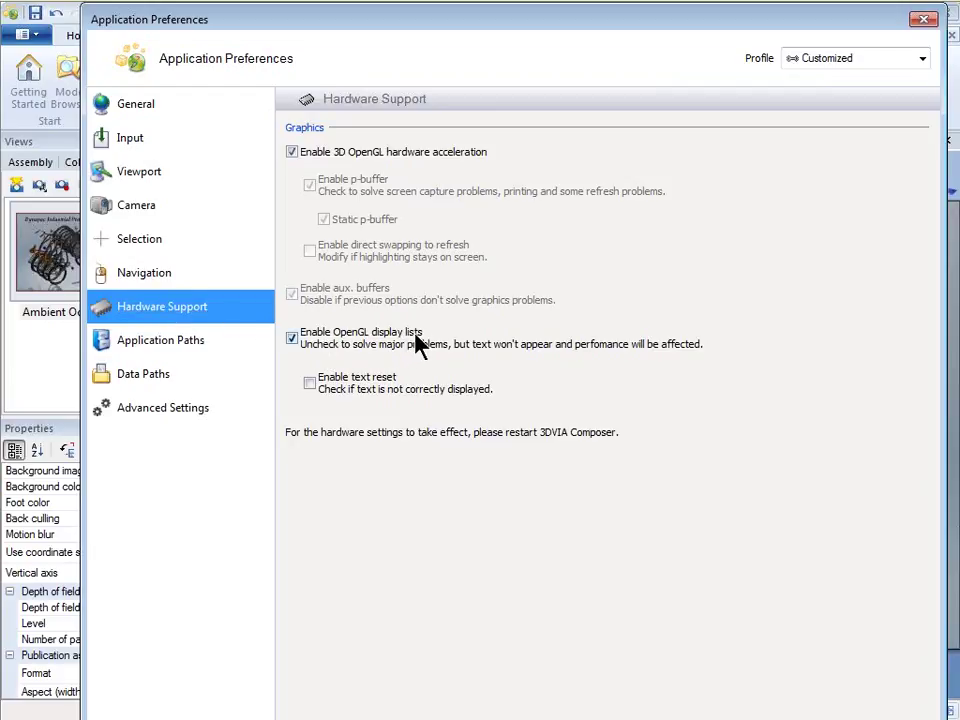
pyautogui.click(923, 59)
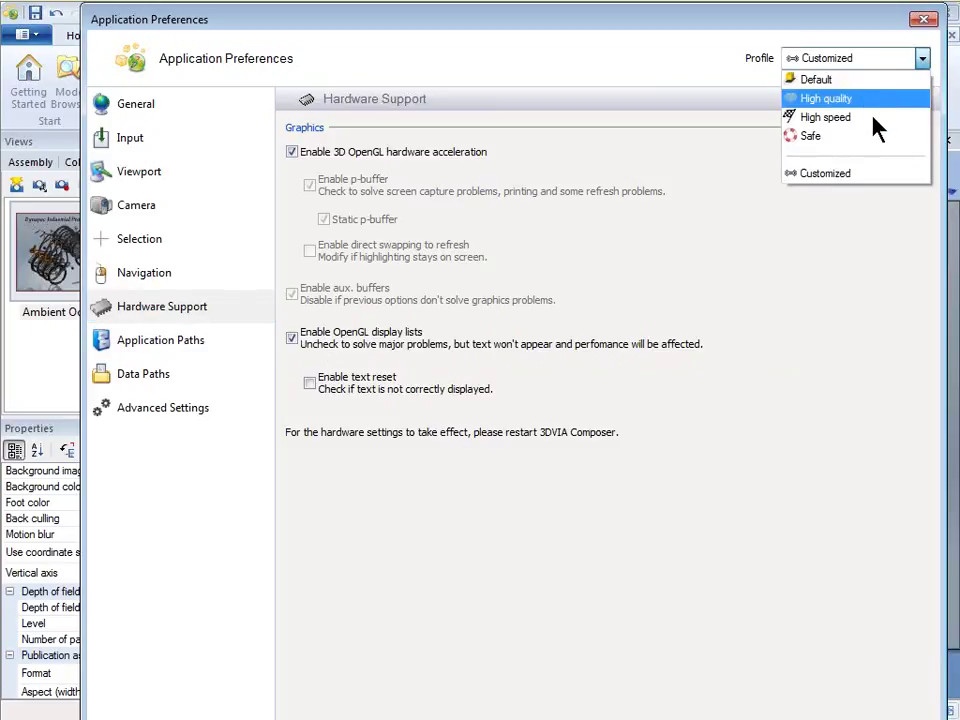
pyautogui.click(849, 214)
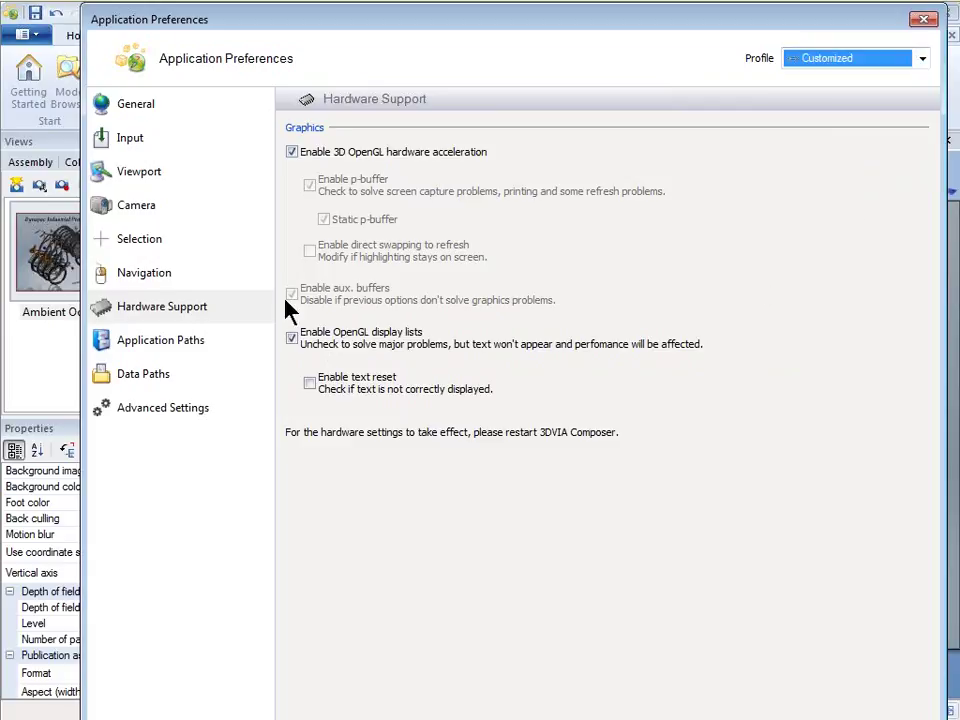
# Examine the ambient occlusion mode and update-timing options in the Viewport preferences, keeping Use document settings and On idle.
pyautogui.click(140, 174)
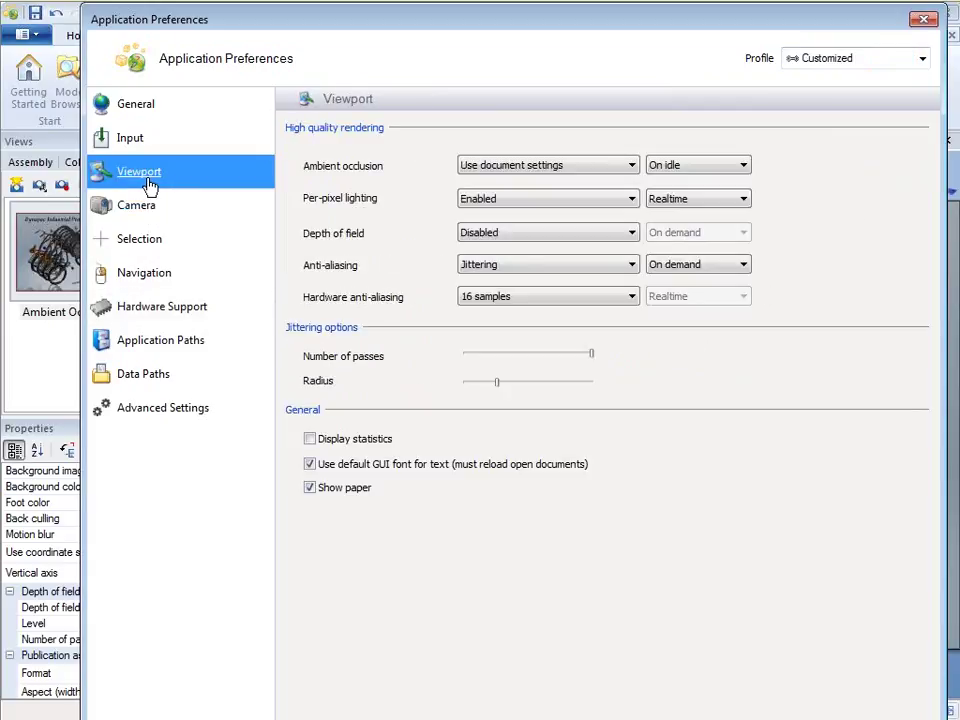
pyautogui.click(600, 168)
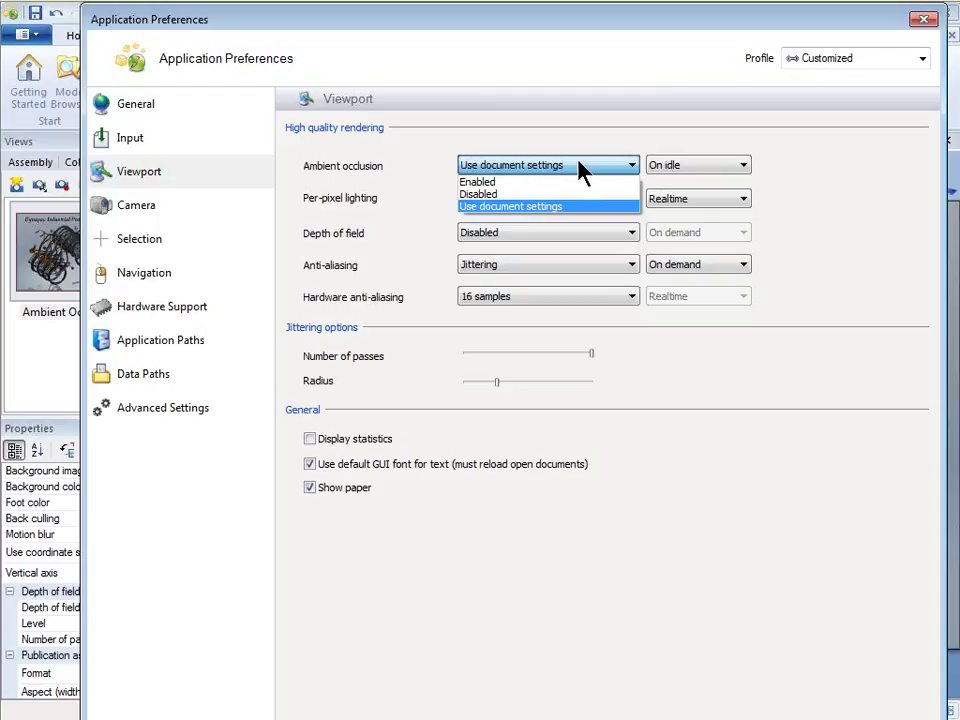
pyautogui.click(574, 164)
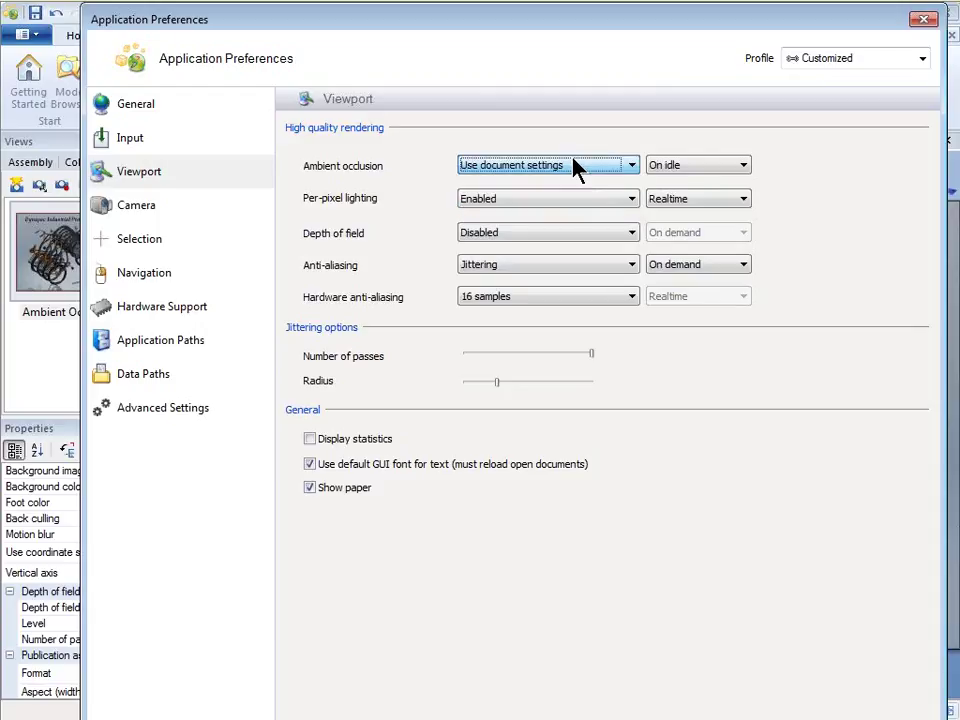
pyautogui.click(574, 163)
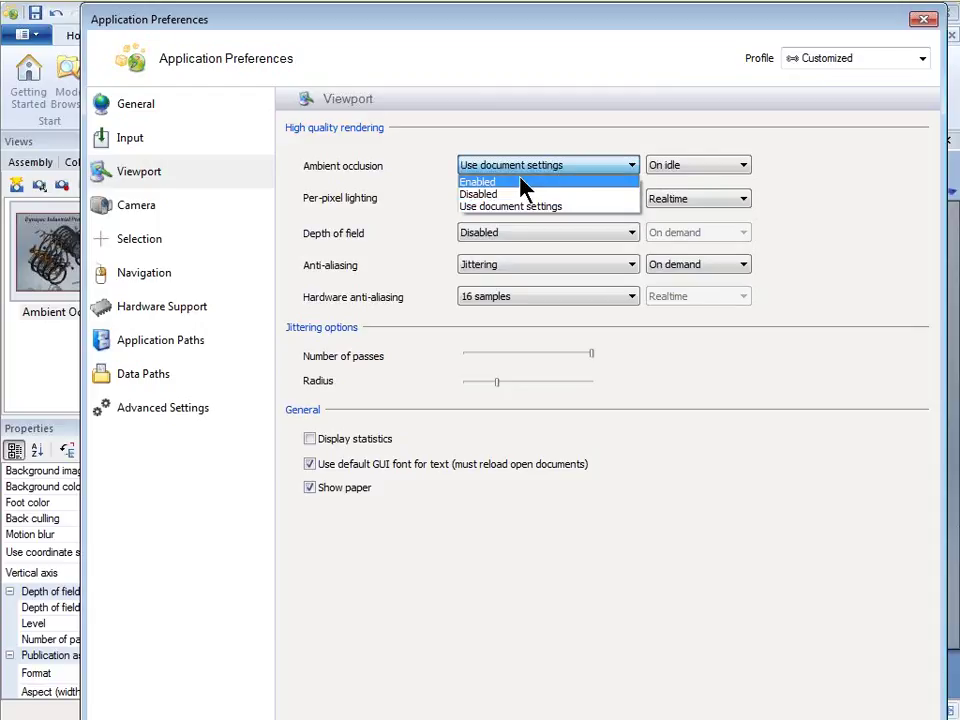
pyautogui.click(621, 161)
pyautogui.click(698, 165)
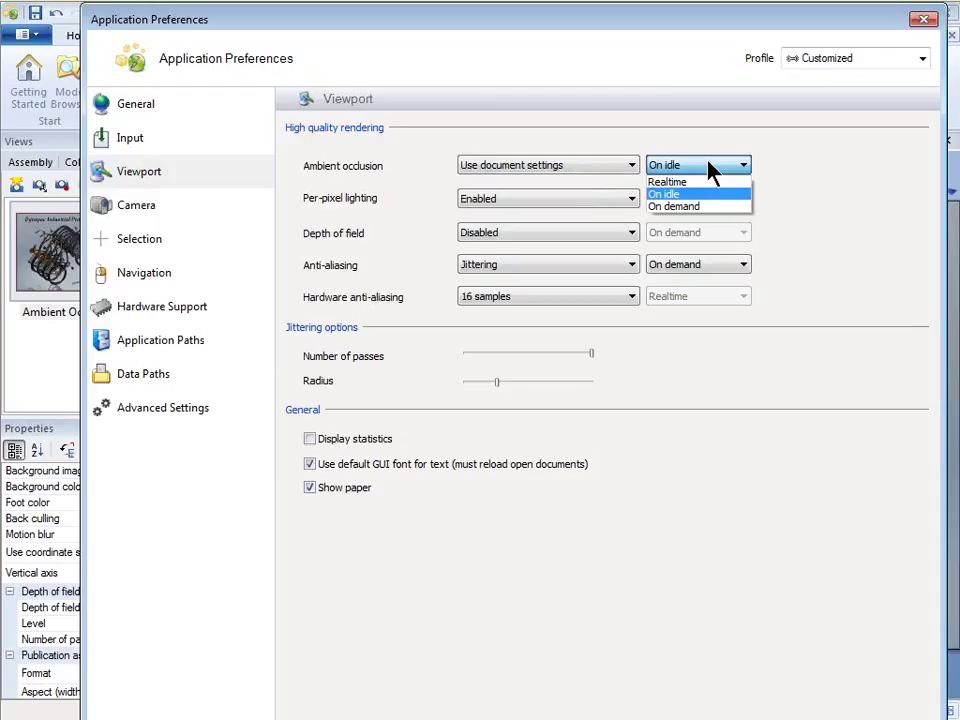
pyautogui.click(692, 151)
pyautogui.click(685, 168)
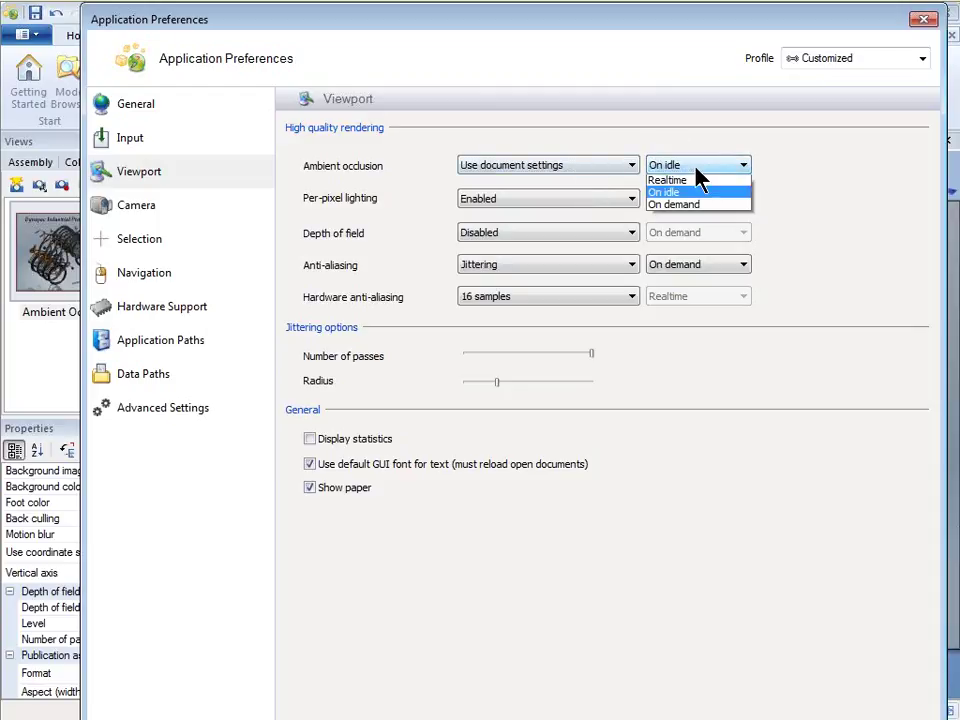
pyautogui.click(697, 168)
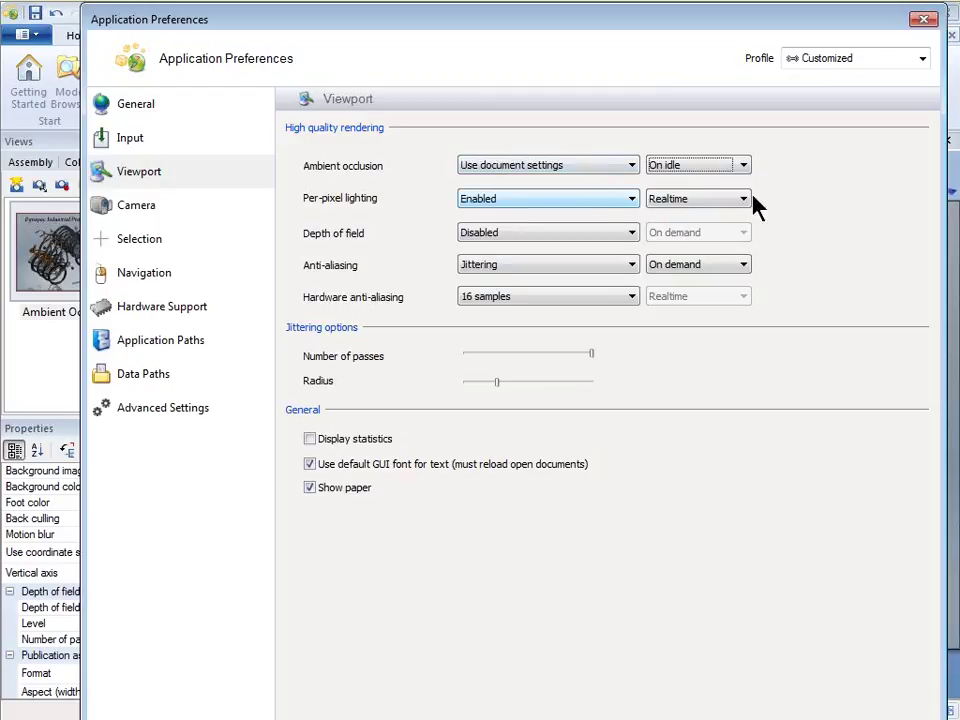
# Set per-pixel lighting and depth of field to Use document settings, keep depth of field on demand, and close the preferences.
pyautogui.click(590, 206)
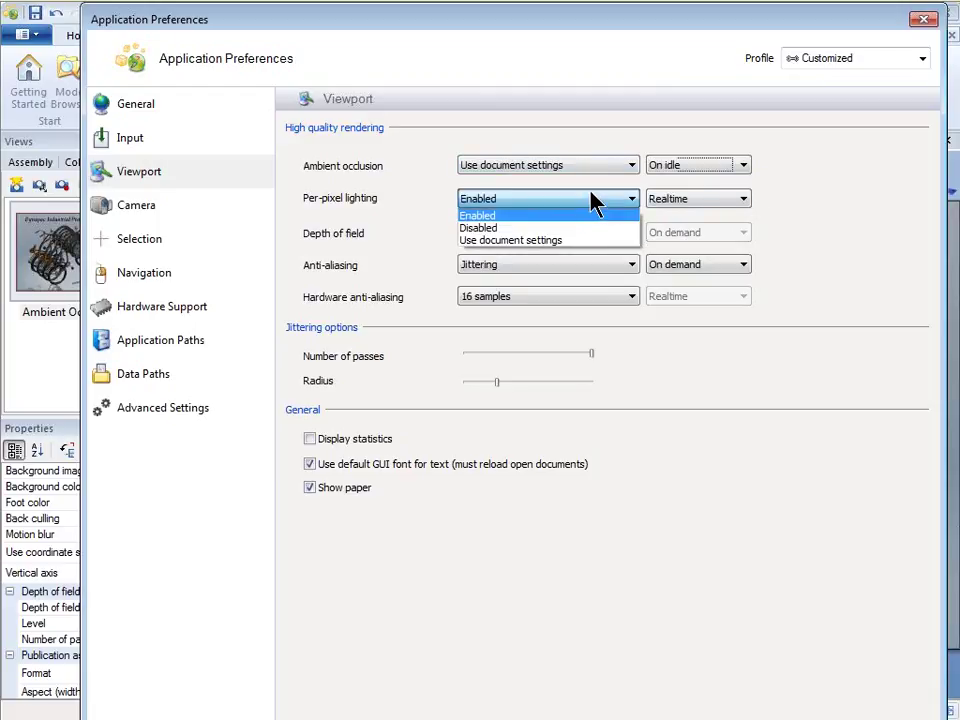
pyautogui.click(561, 241)
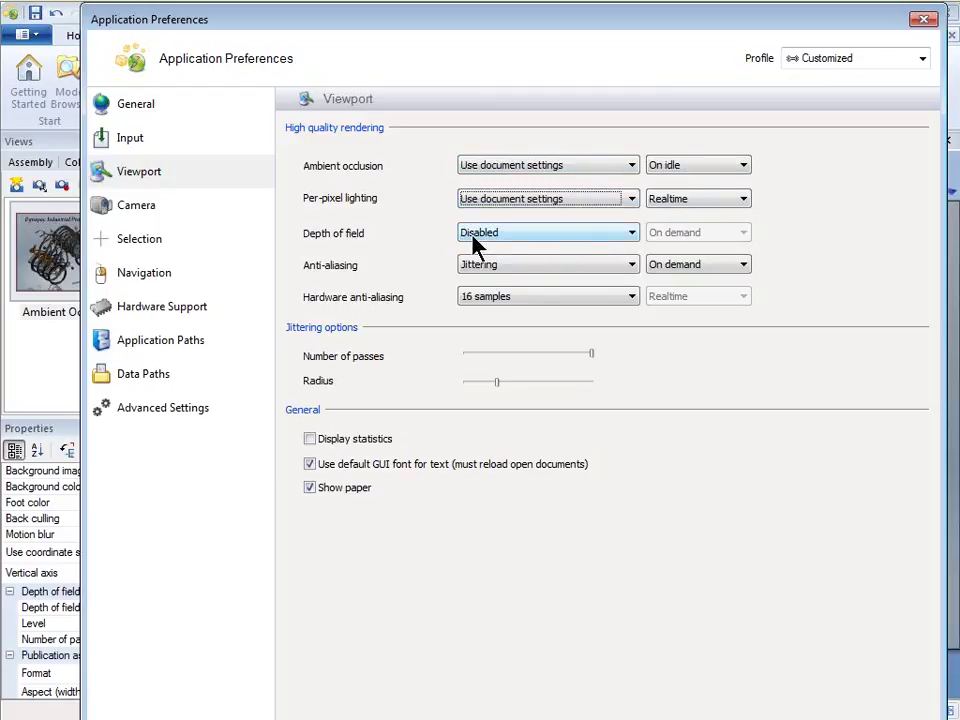
pyautogui.click(551, 237)
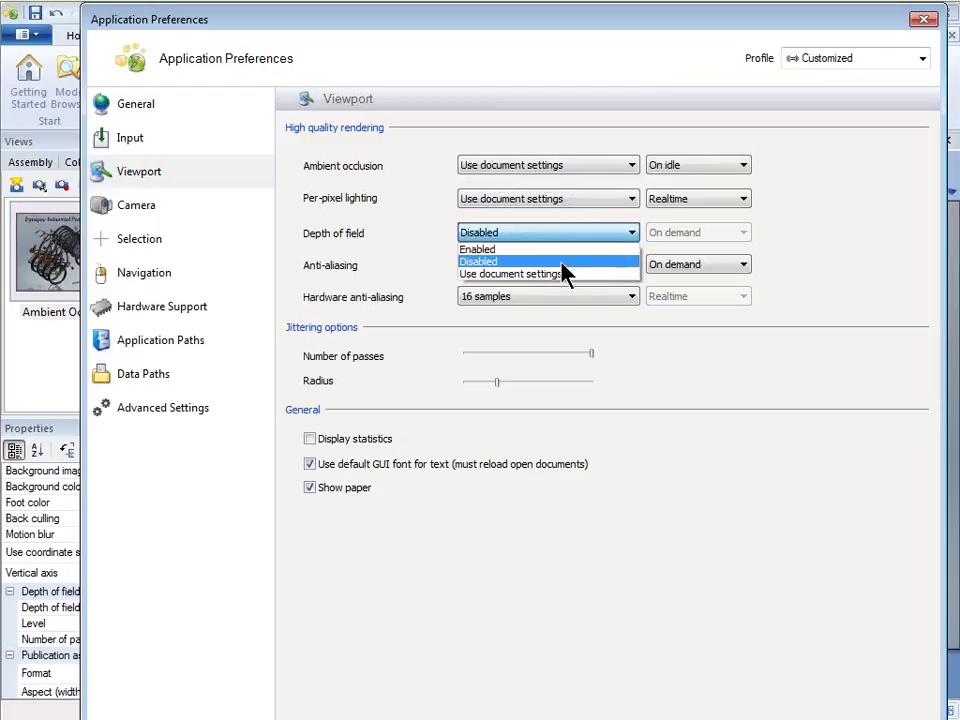
pyautogui.click(546, 274)
pyautogui.click(722, 236)
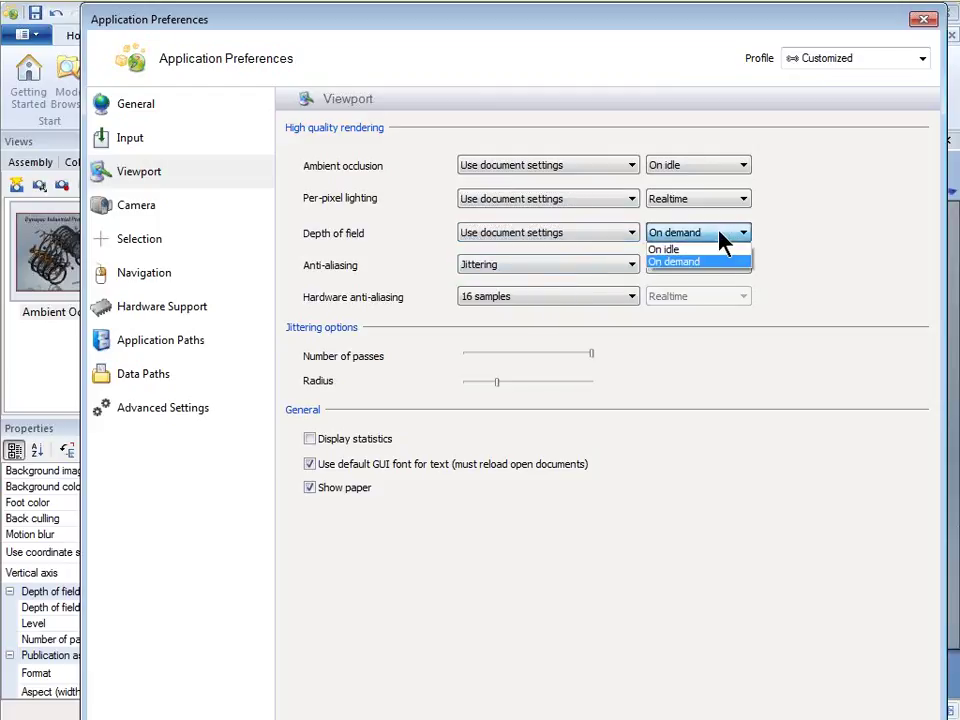
pyautogui.click(730, 261)
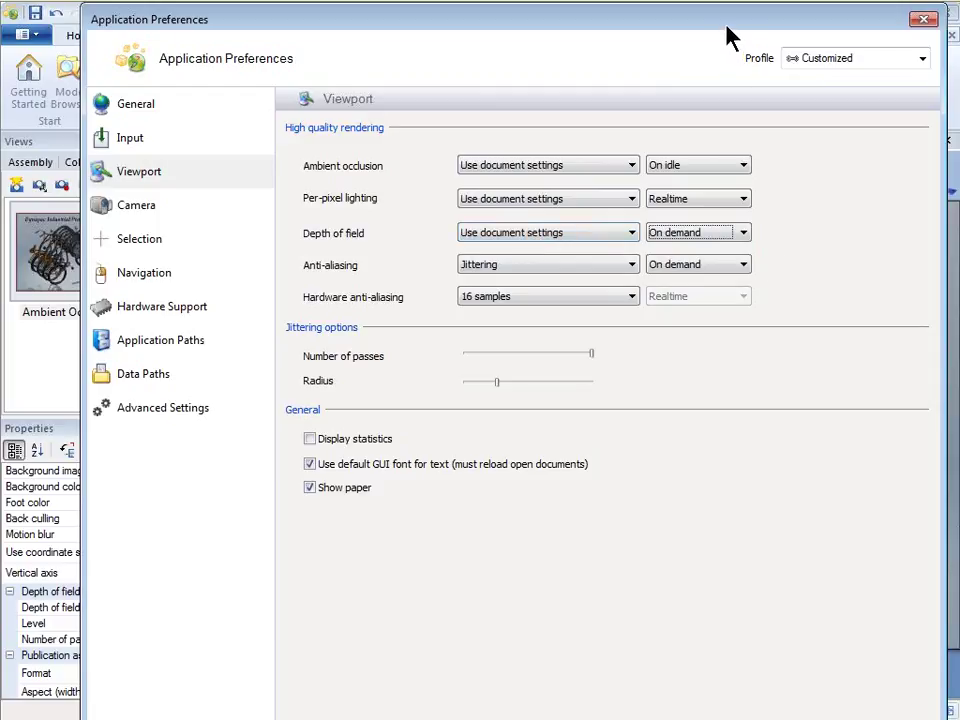
pyautogui.press('Escape')
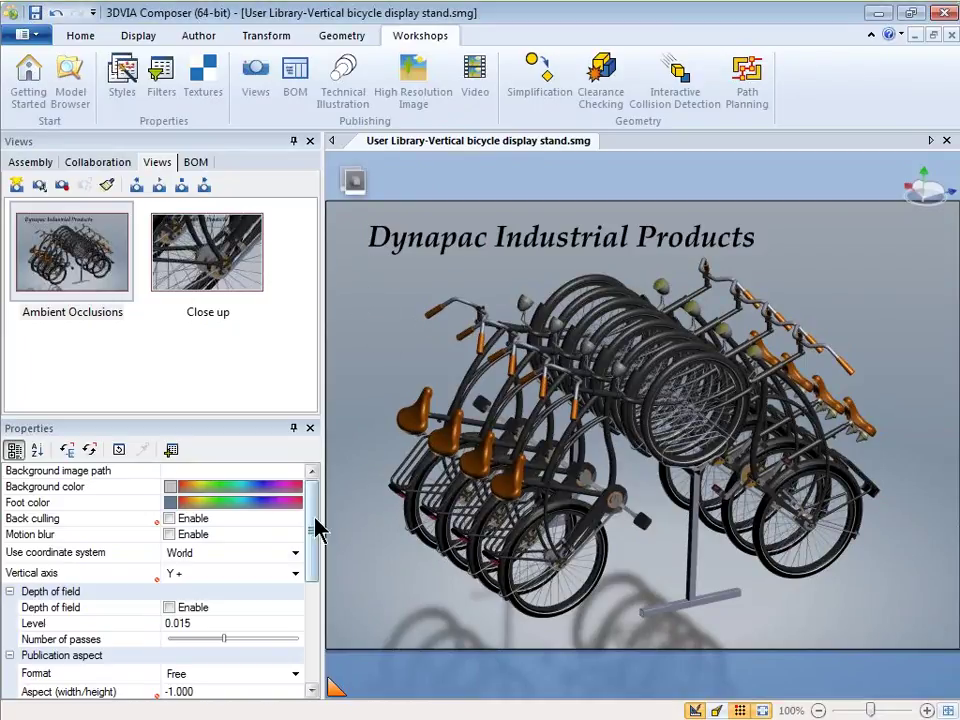
# Switch ambient occlusion on and off in the lighting properties of the Ambient Occlusions view to compare the shading.
pyautogui.moveTo(315, 510); pyautogui.dragTo(322, 652)
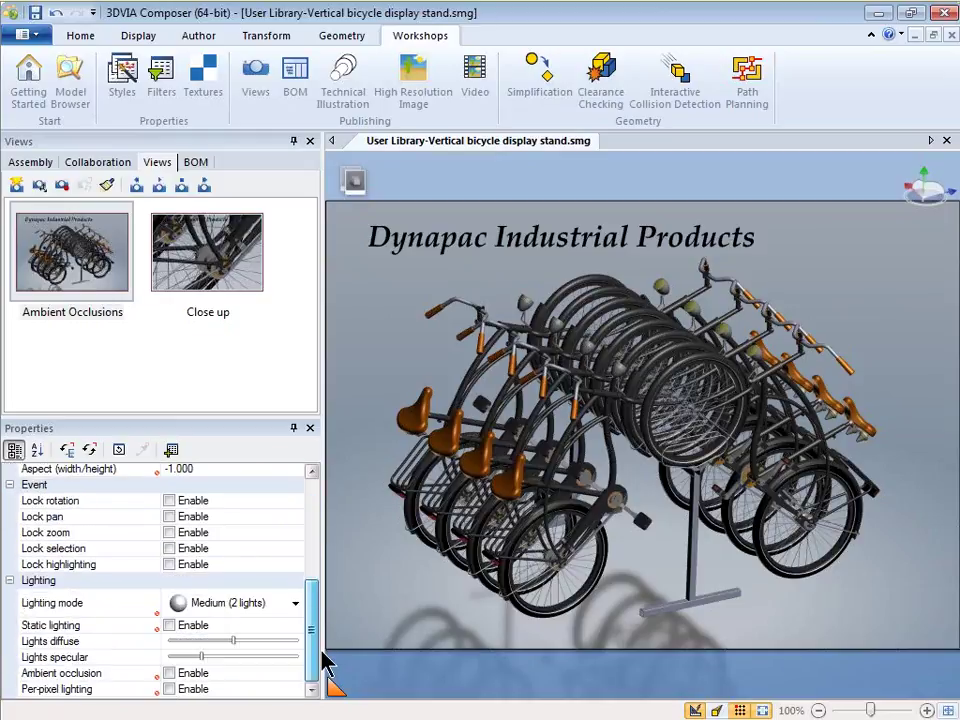
pyautogui.click(170, 676)
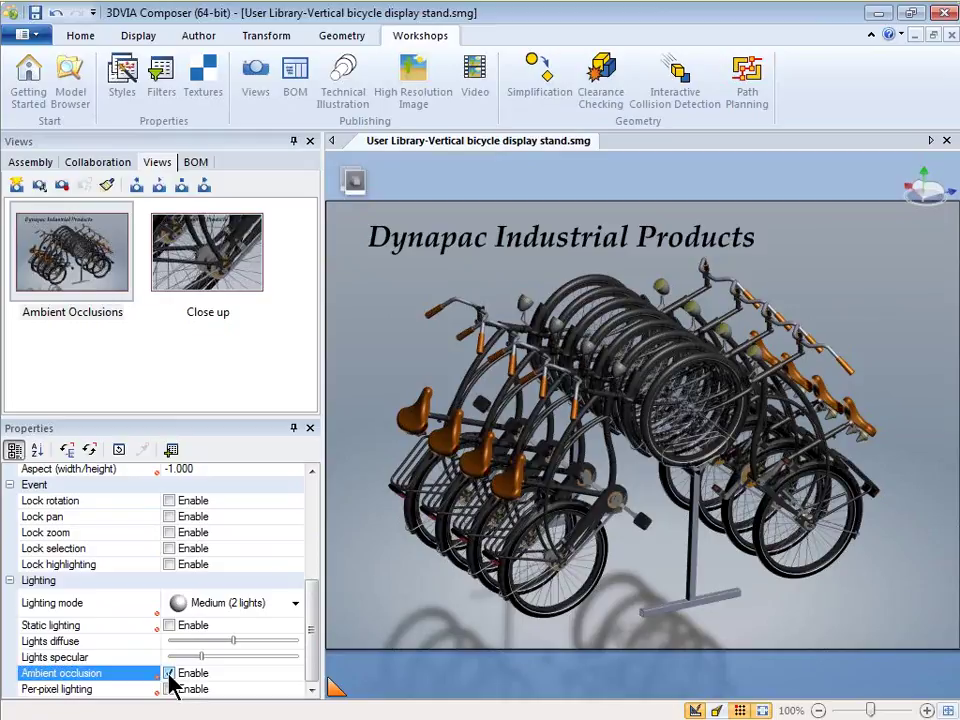
pyautogui.click(169, 675)
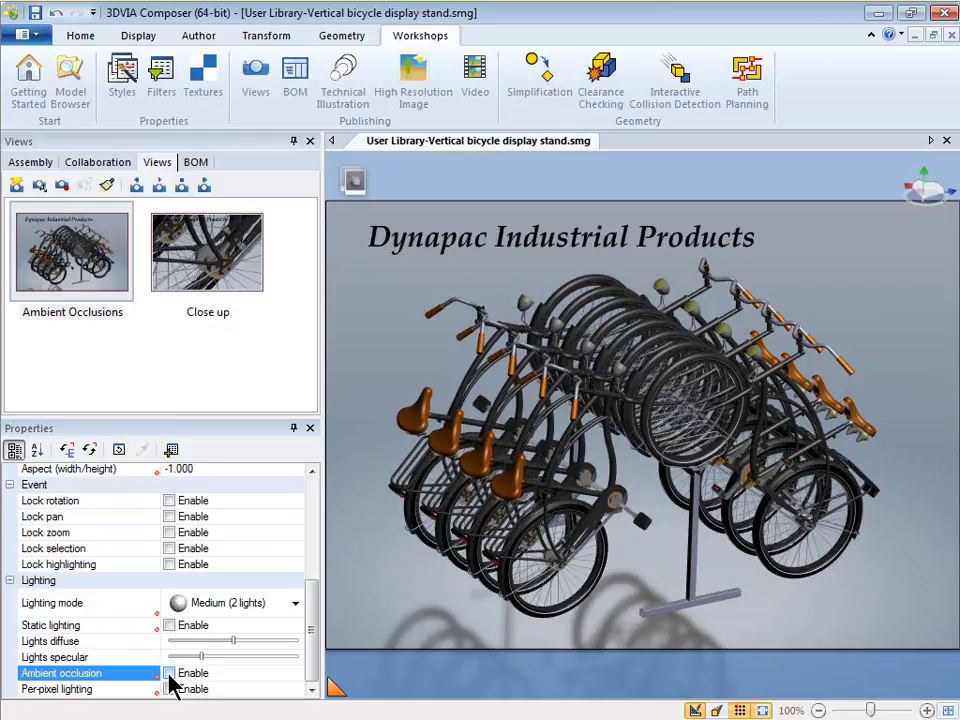
pyautogui.click(169, 675)
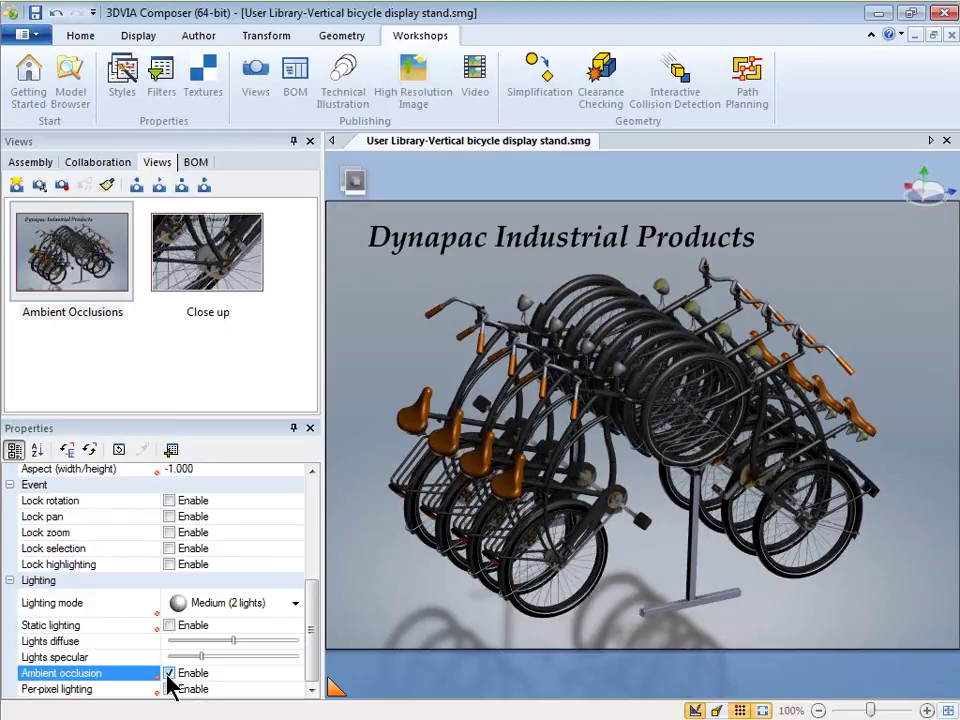
# Switch to the Close up view without saving the Ambient Occlusions view's changes, and enable ambient occlusion there, comparing it on and off.
pyautogui.click(218, 265)
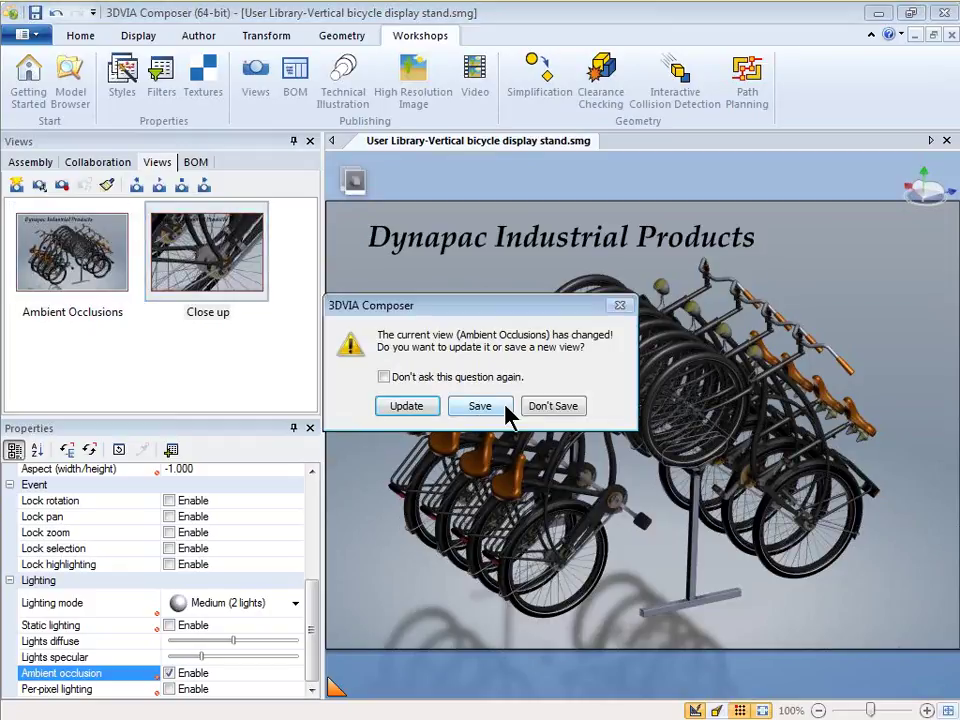
pyautogui.click(553, 407)
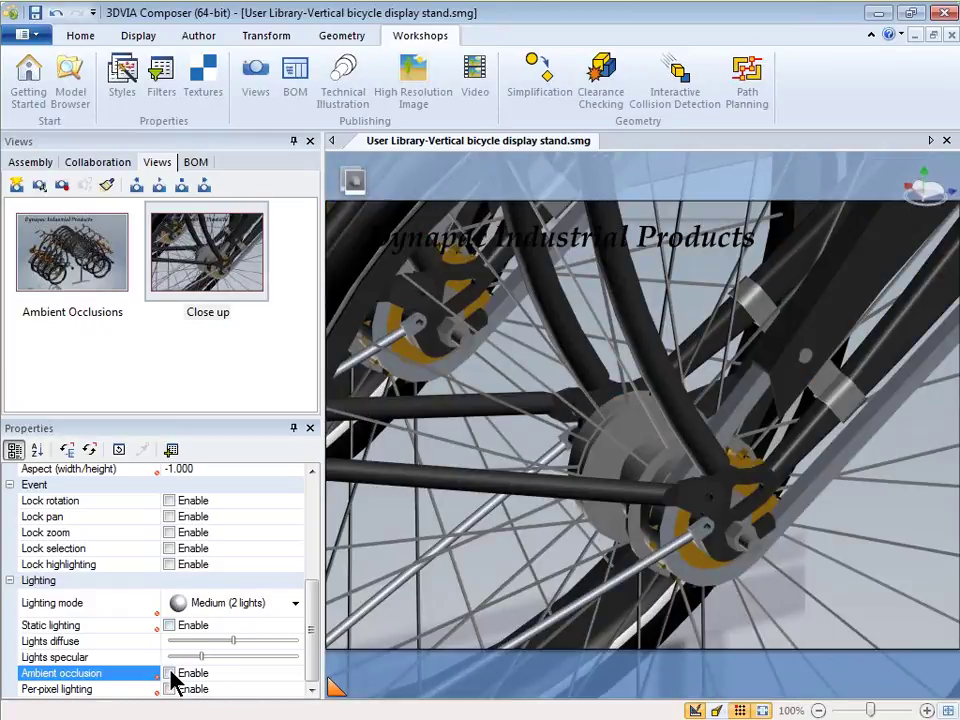
pyautogui.click(169, 673)
pyautogui.click(169, 674)
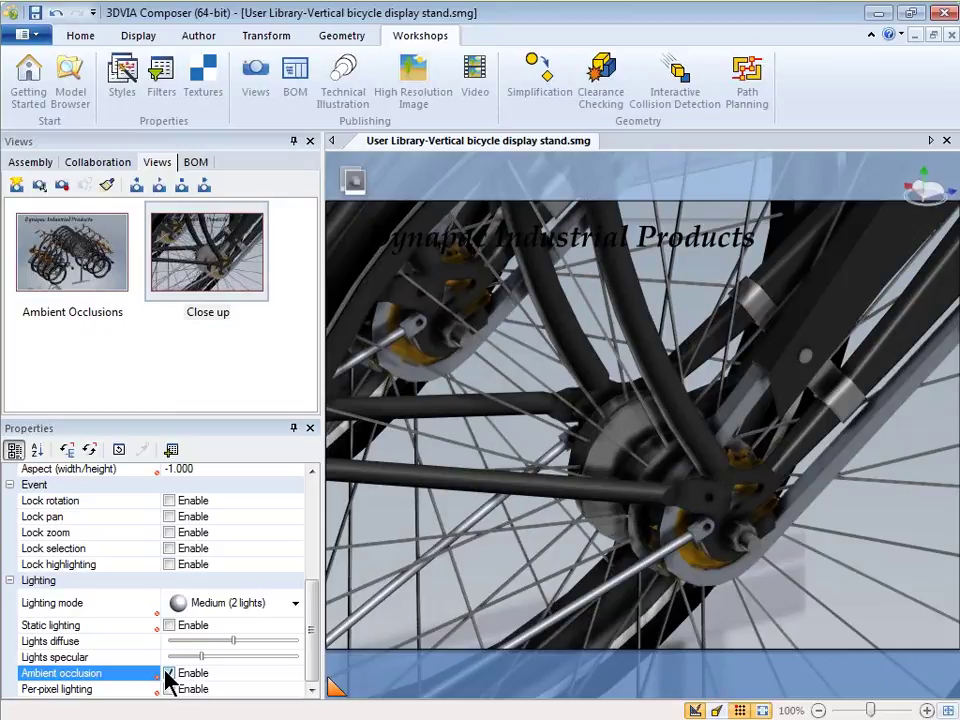
pyautogui.click(169, 673)
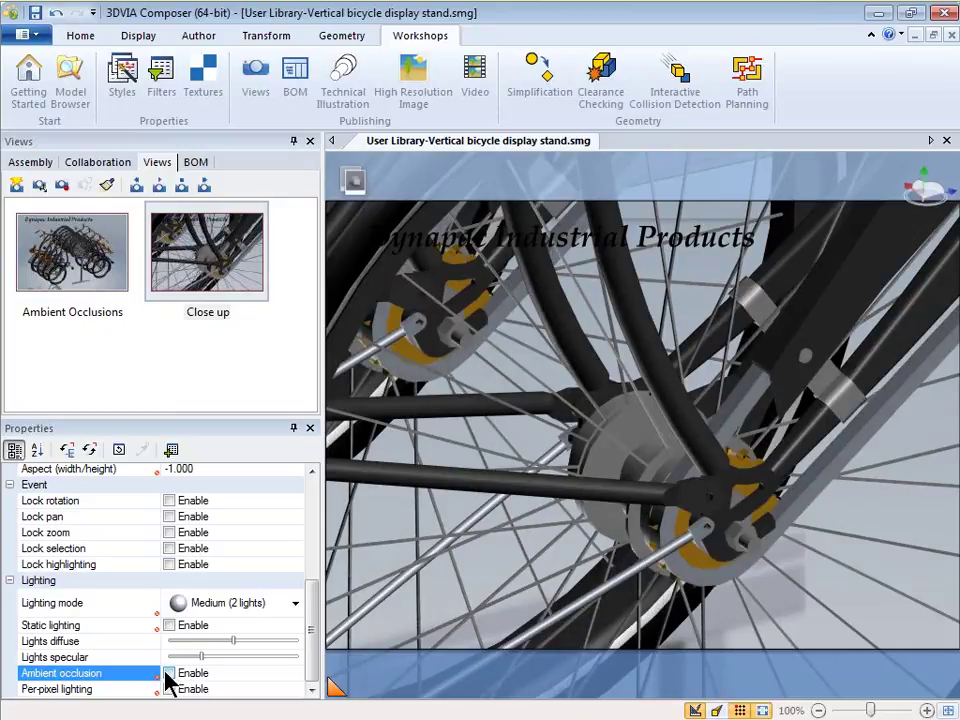
pyautogui.click(169, 674)
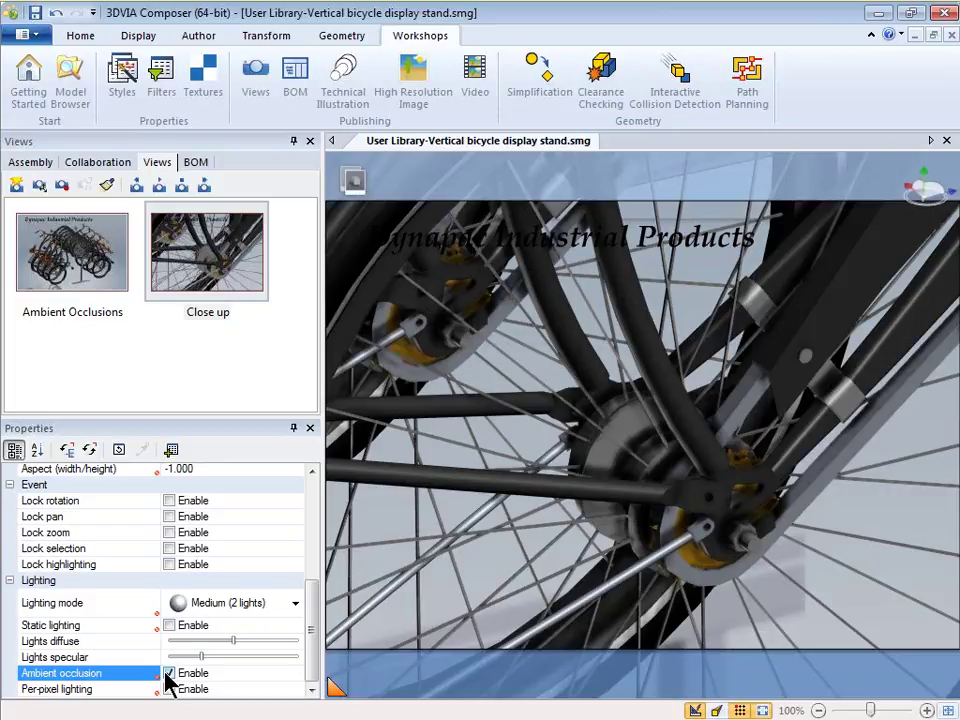
# Compare the Close up view with per-pixel lighting enabled and disabled, keeping ambient occlusion on.
pyautogui.click(172, 690)
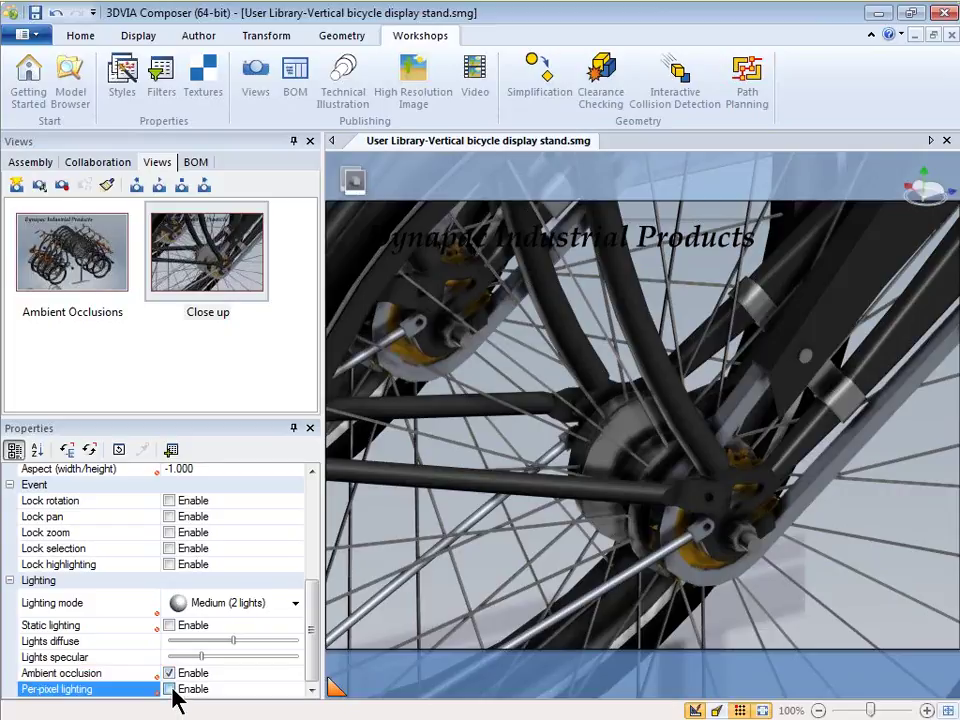
pyautogui.click(169, 689)
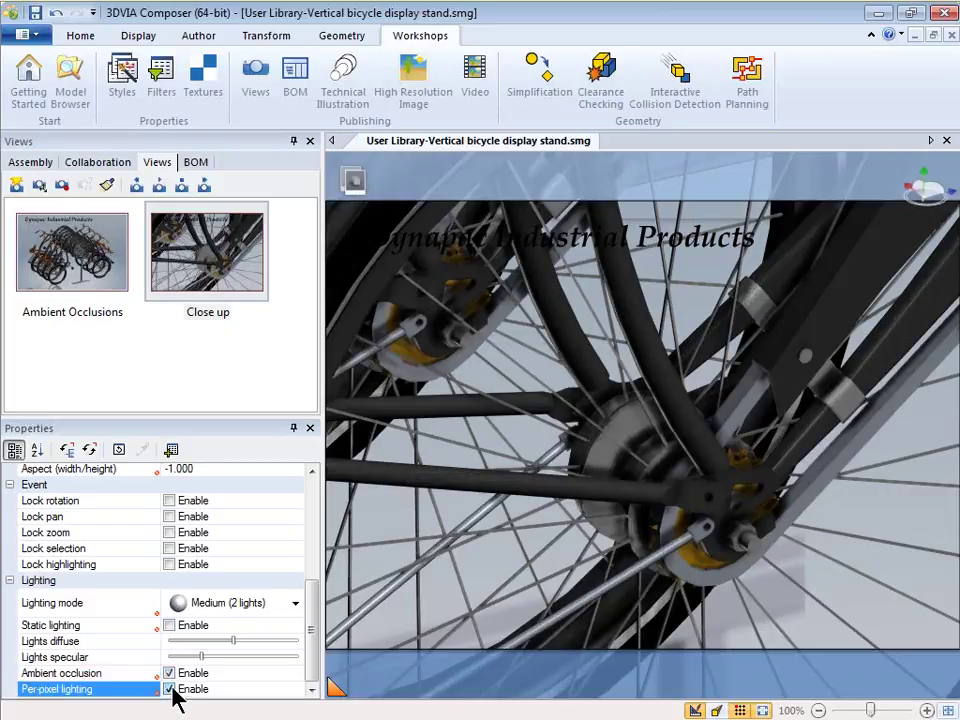
pyautogui.click(169, 689)
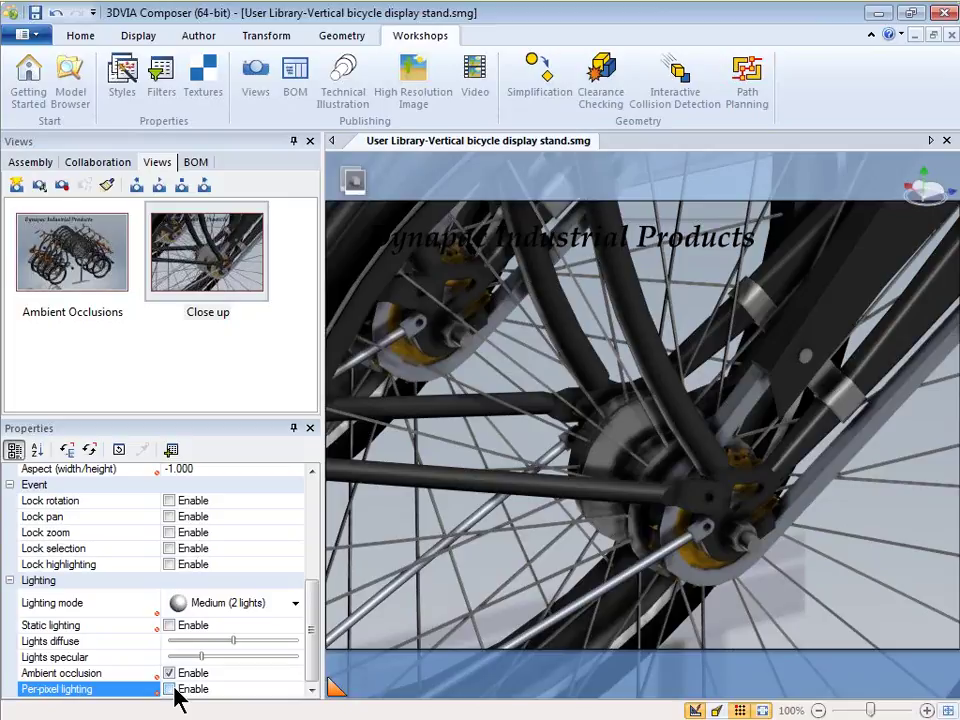
pyautogui.click(169, 689)
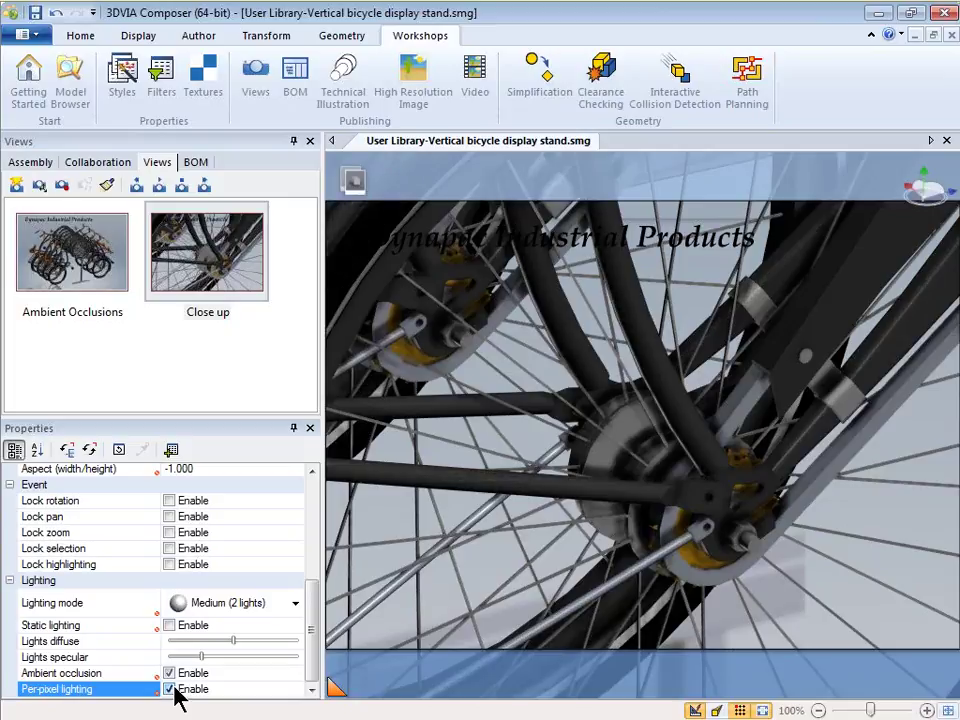
pyautogui.click(169, 689)
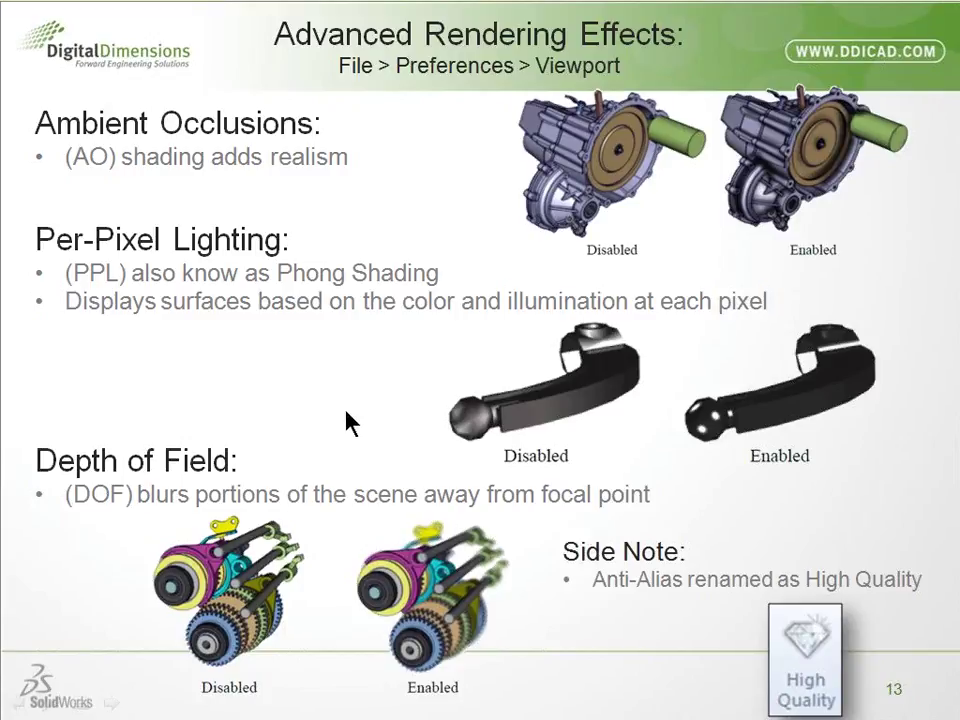
pyautogui.press('Right')
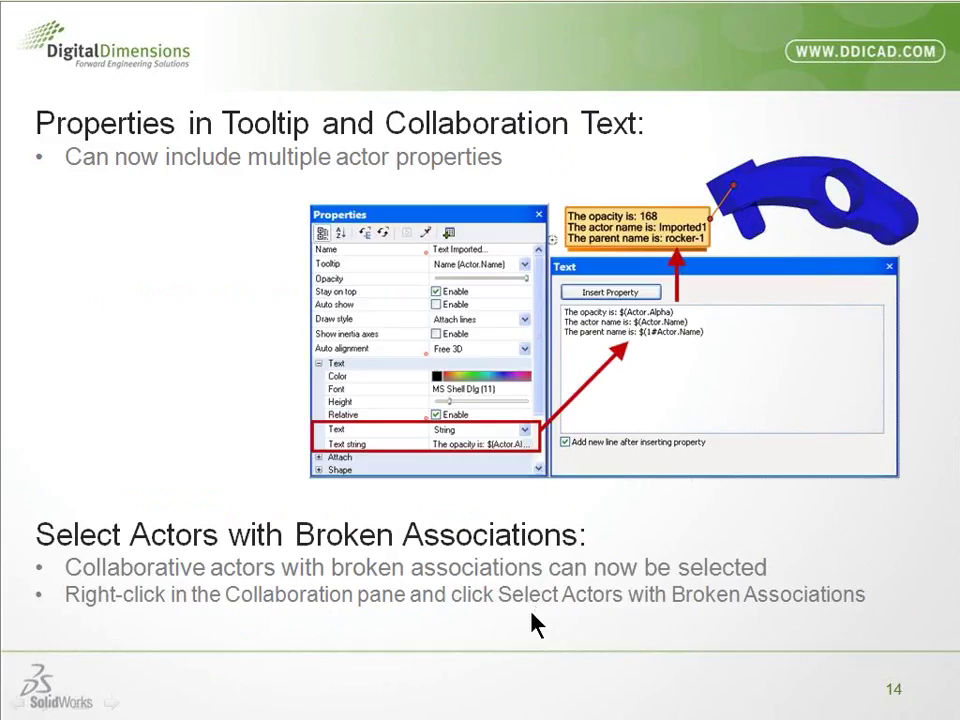
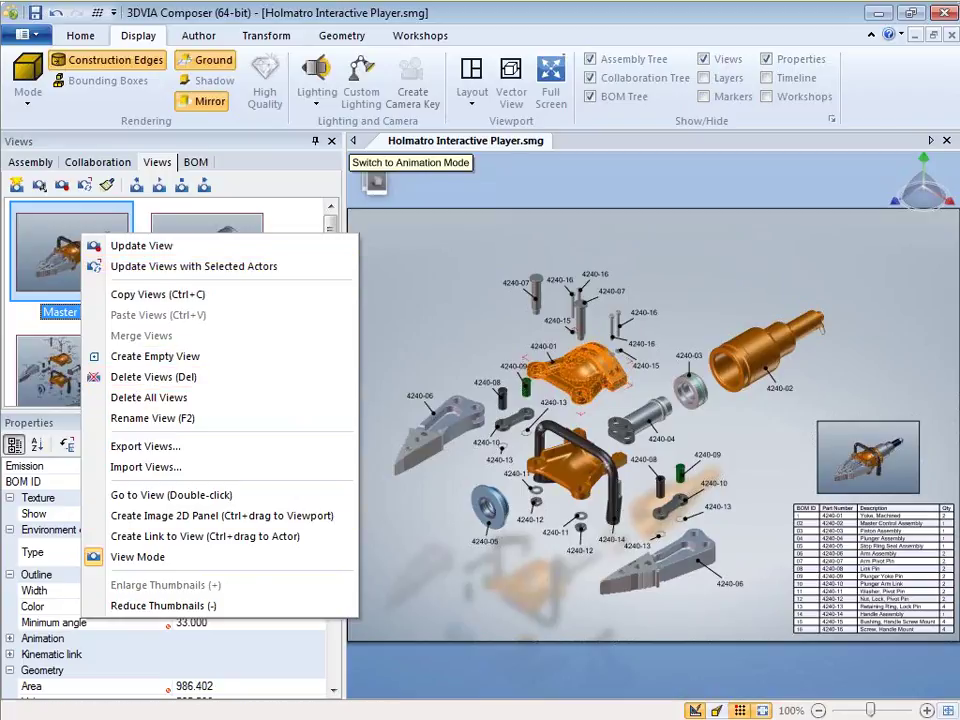
pyautogui.press('Escape')
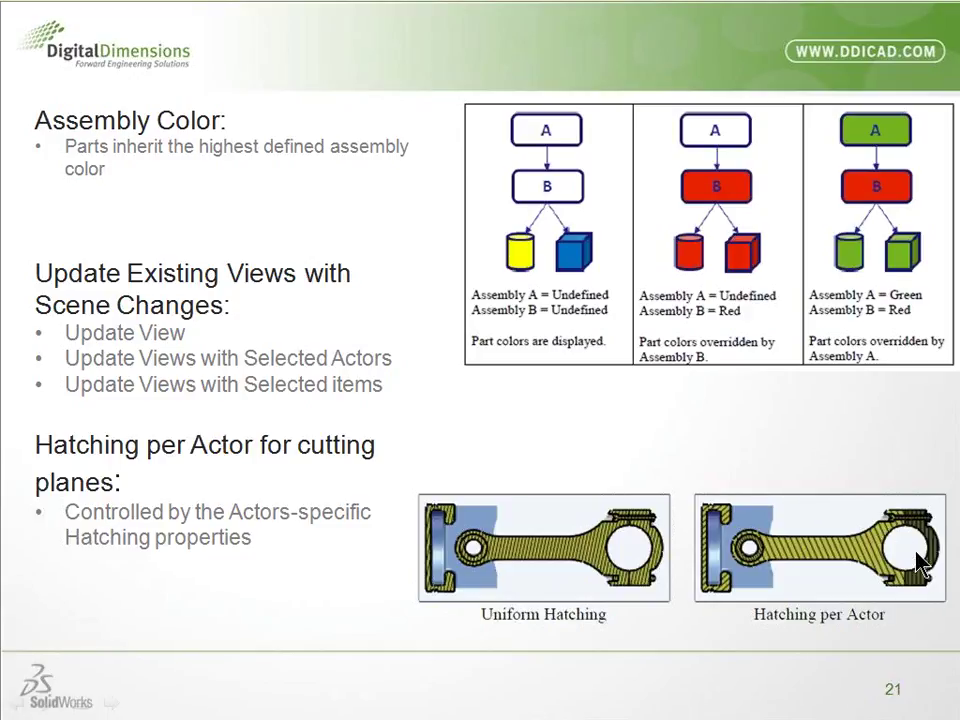
pyautogui.click(260, 585)
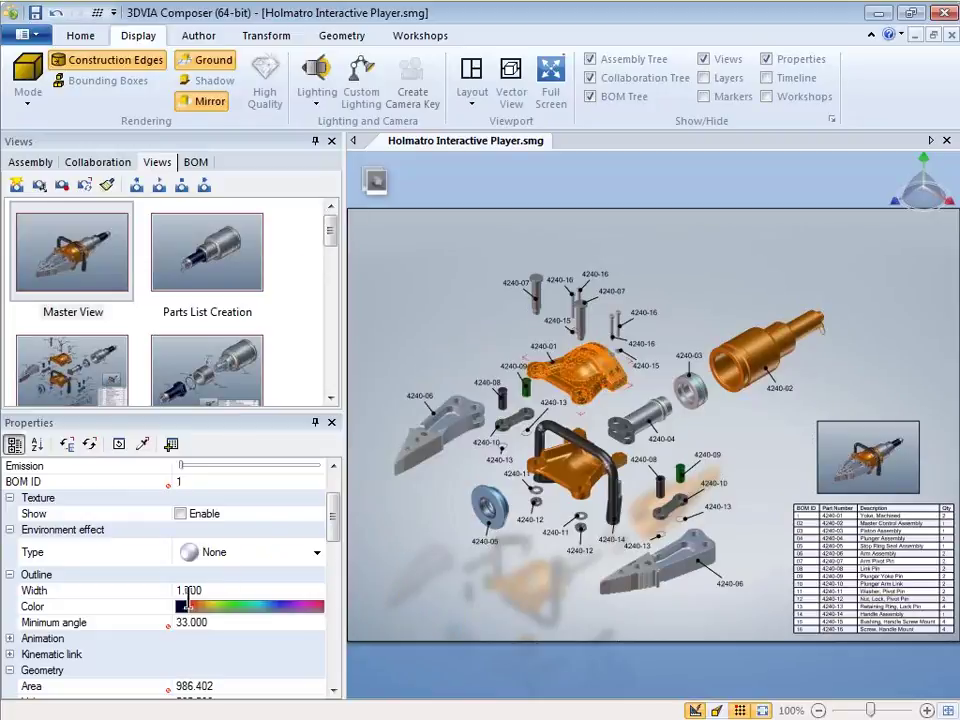
# Switch to the Master View without saving the changes to the current view.
pyautogui.click(880, 455)
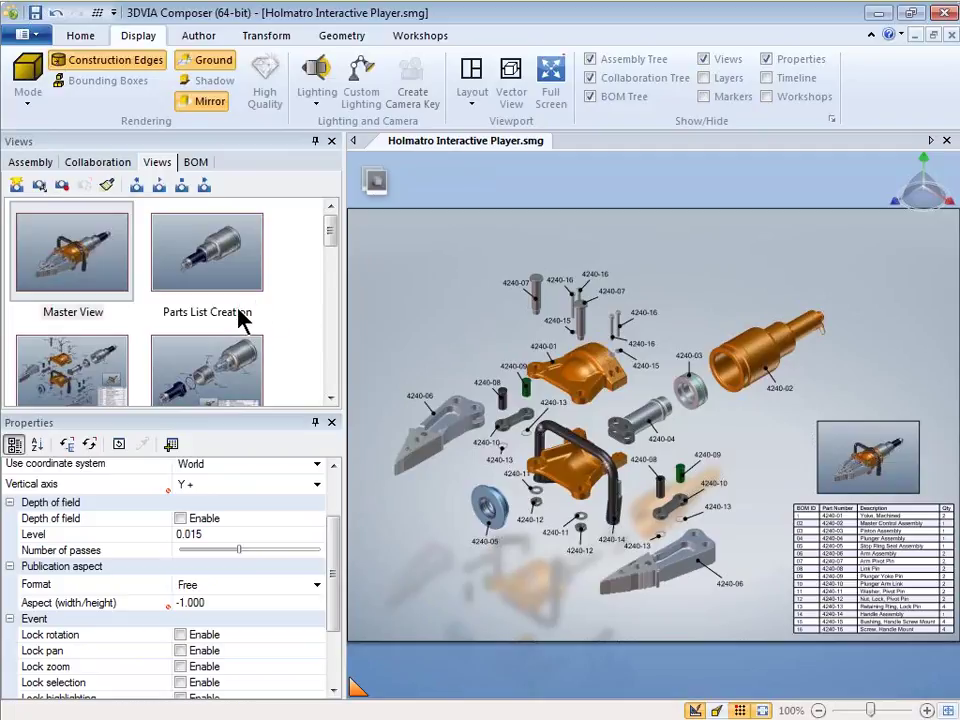
pyautogui.click(100, 272)
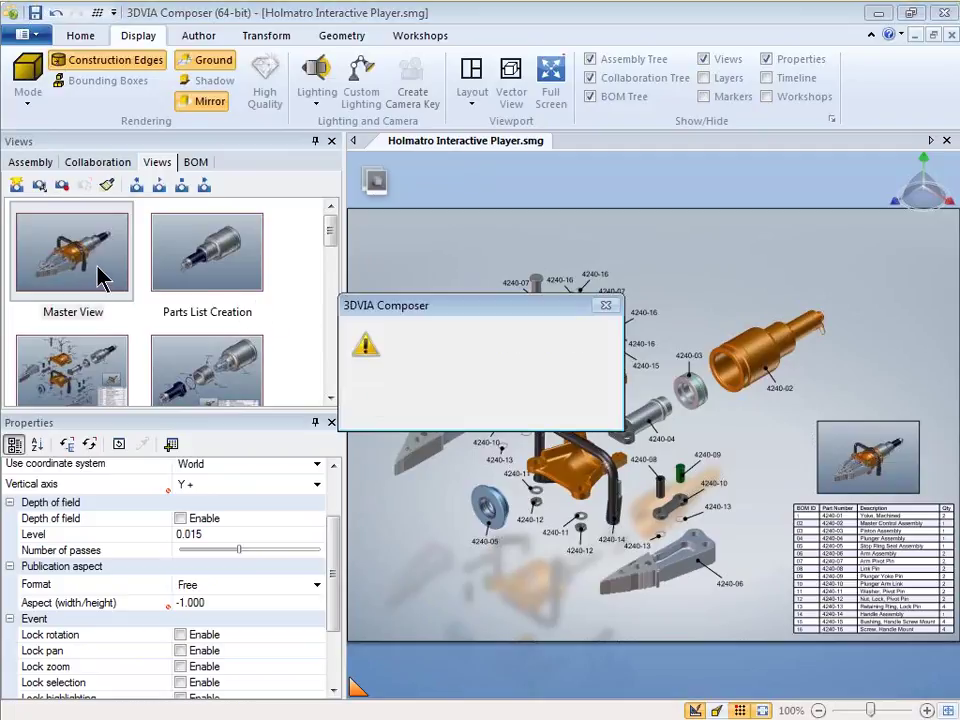
pyautogui.click(553, 403)
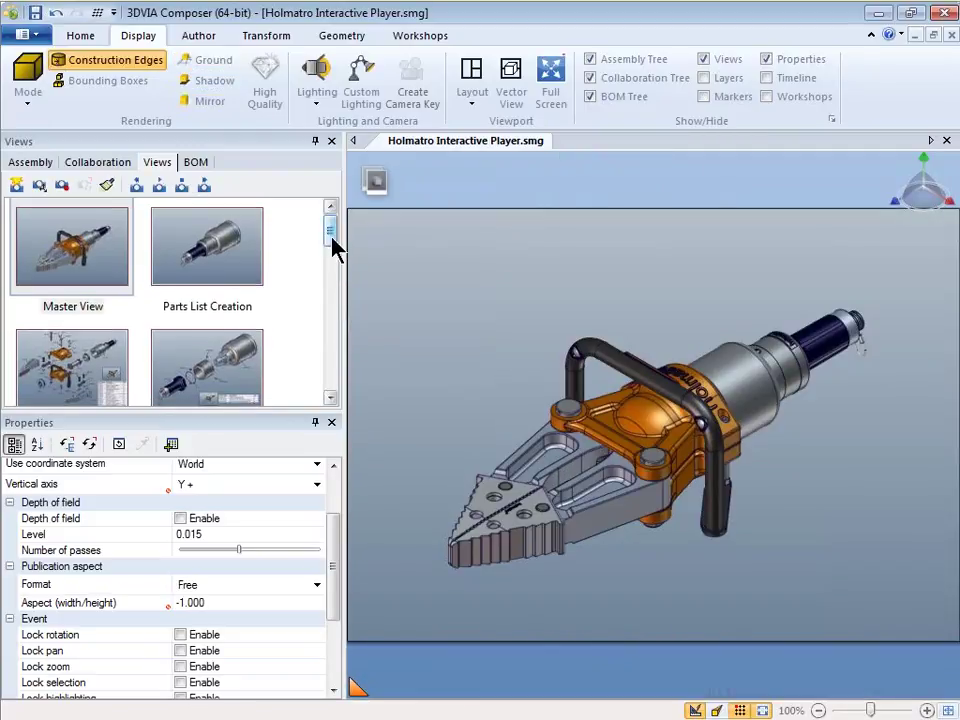
# Place view 4240 as a linked 2D image panel in the empty area above the tool's jaws and check the panel's Link property.
pyautogui.moveTo(332, 242)
pyautogui.mouseDown()
pyautogui.moveTo(335, 256)
pyautogui.moveTo(332, 242)
pyautogui.mouseUp()
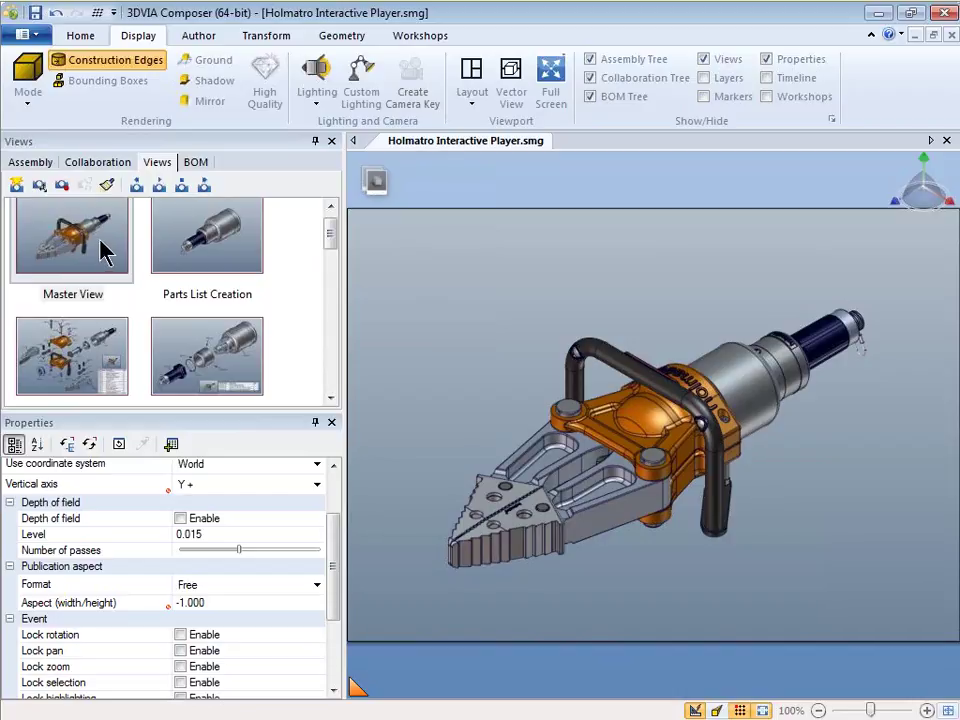
pyautogui.click(100, 360)
pyautogui.click(87, 362)
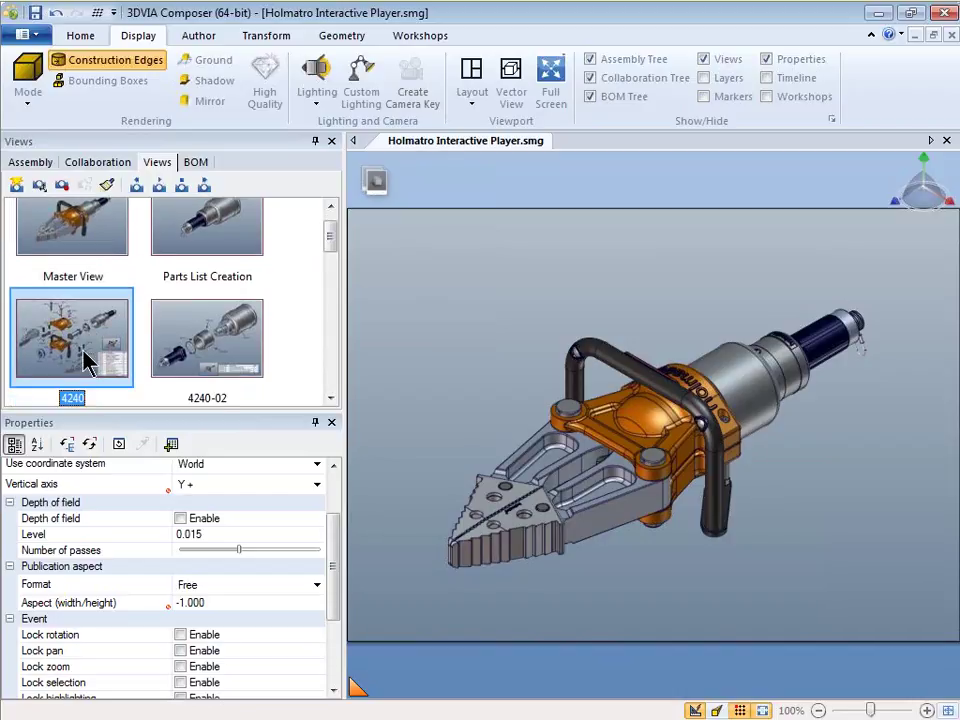
pyautogui.moveTo(87, 362); pyautogui.dragTo(474, 291)
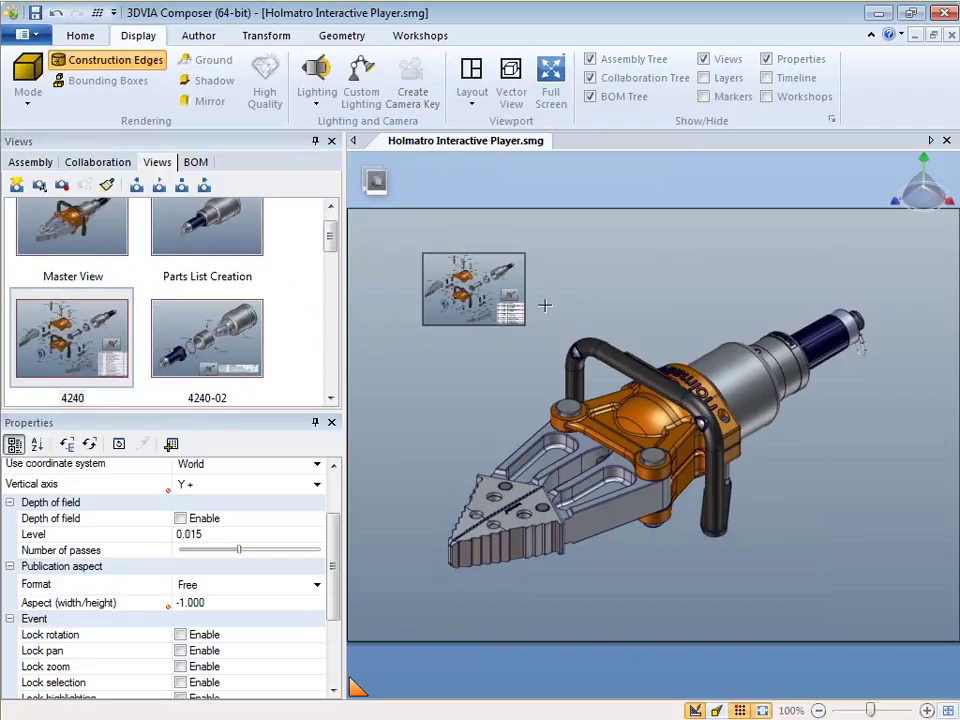
pyautogui.click(475, 283)
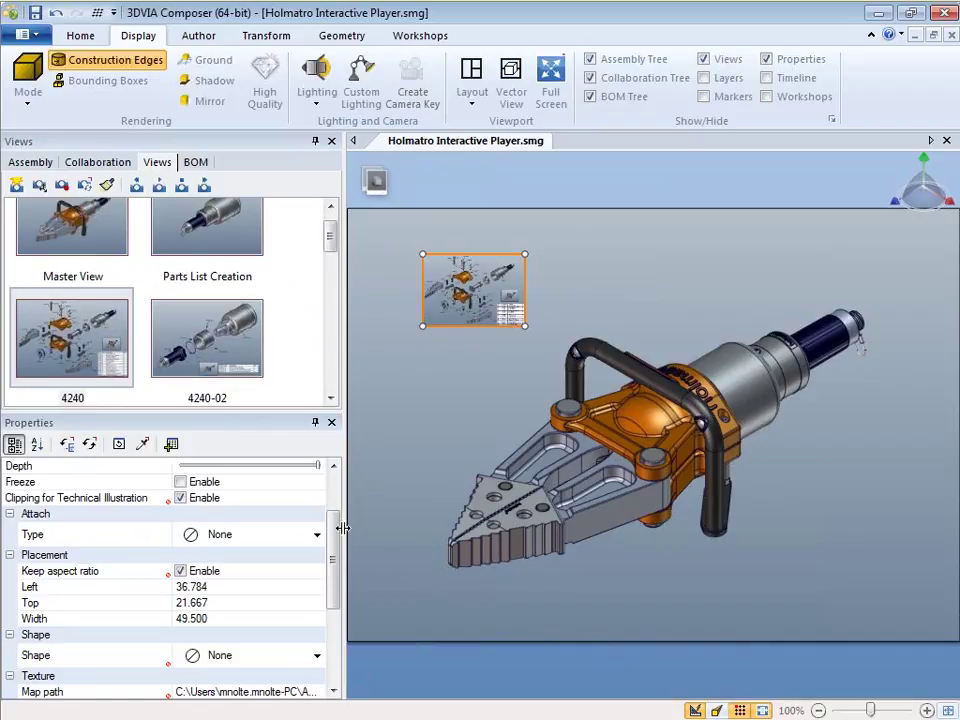
pyautogui.moveTo(332, 551); pyautogui.dragTo(333, 640)
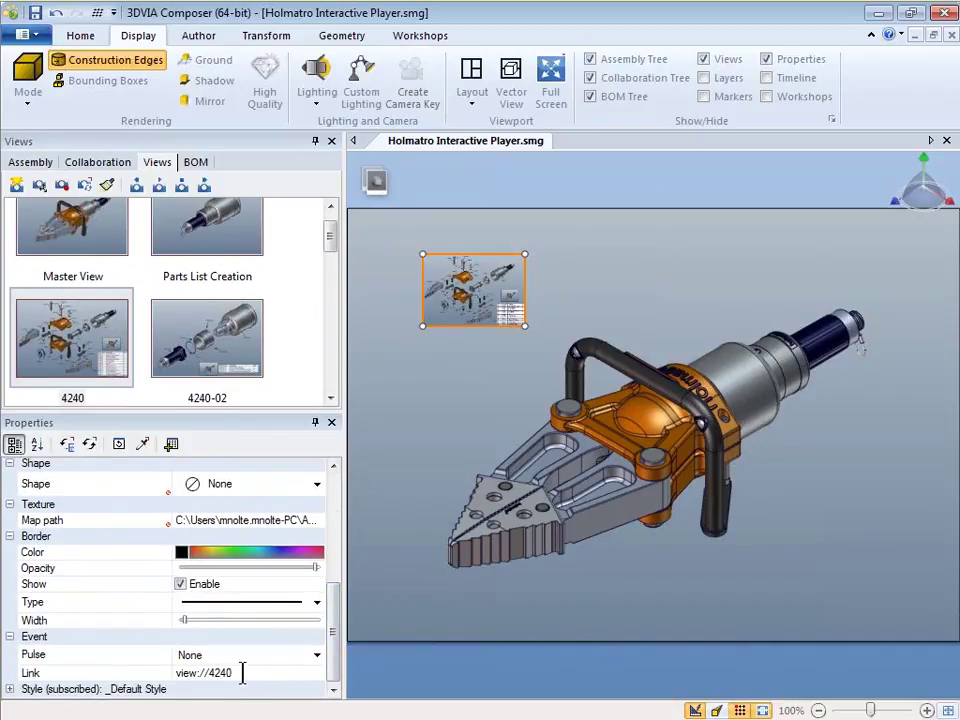
pyautogui.click(462, 425)
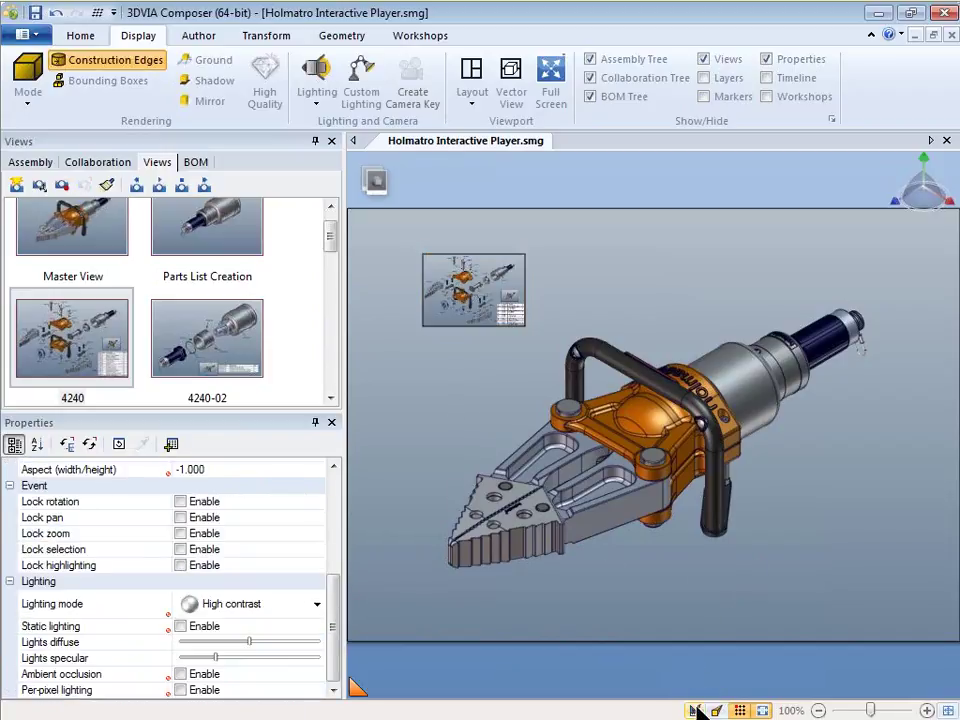
# Test the image links between the Master View and view 4240 outside design mode, updating the Master View, and re-enable design mode.
pyautogui.click(478, 305)
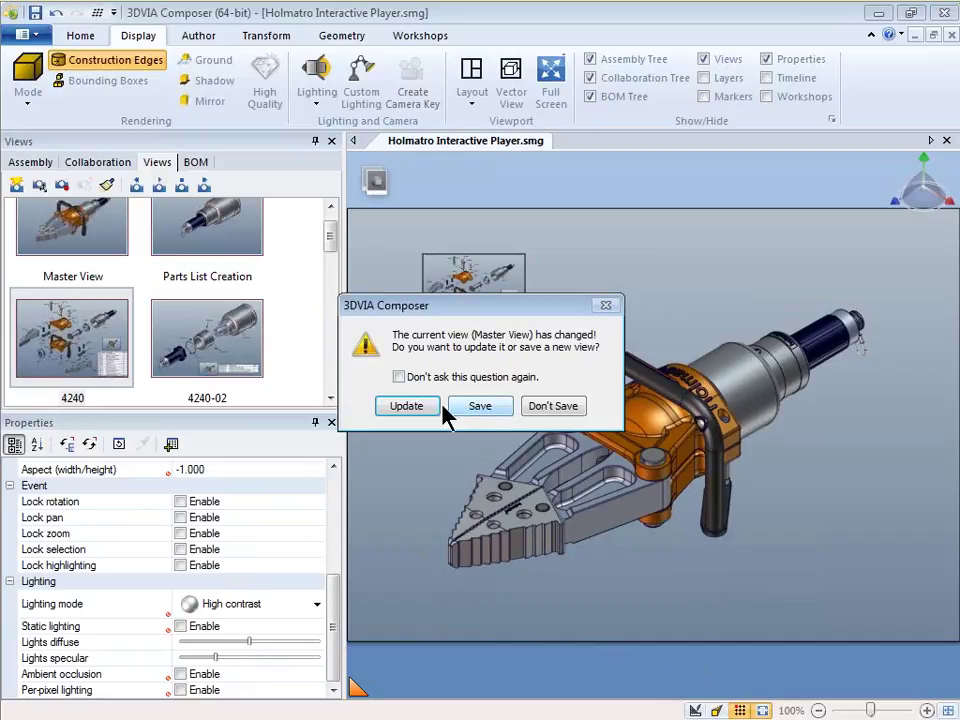
pyautogui.click(407, 408)
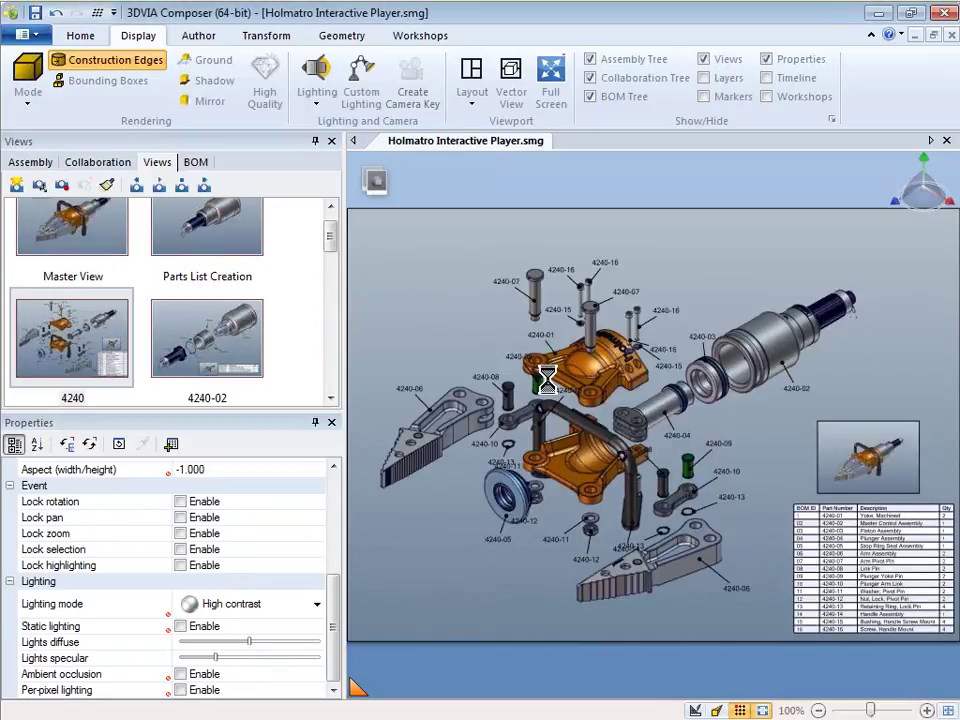
pyautogui.click(866, 457)
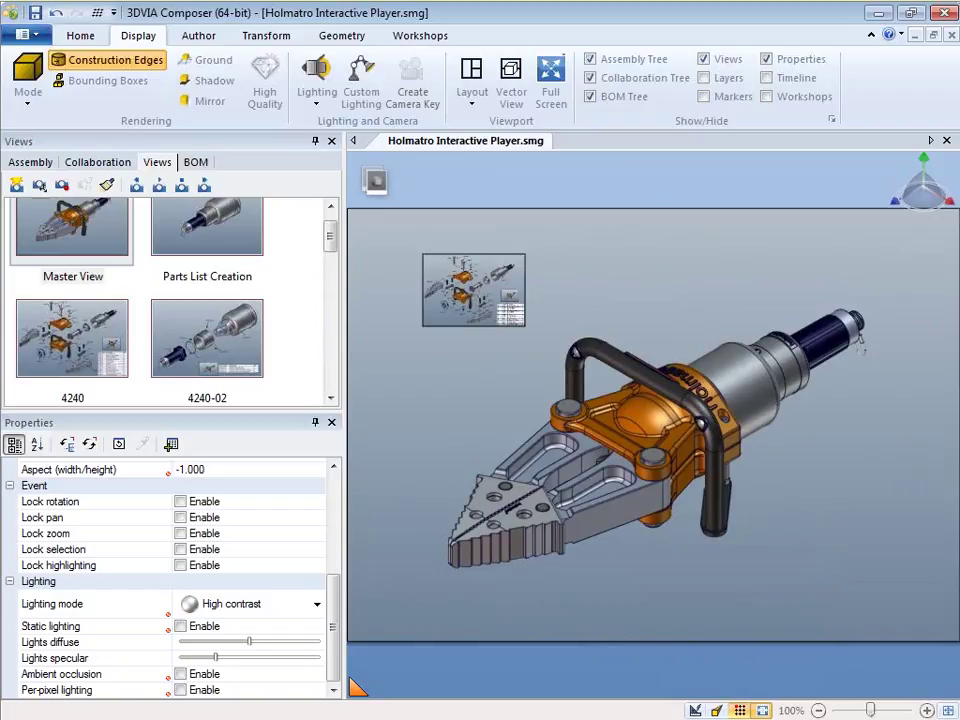
pyautogui.click(694, 710)
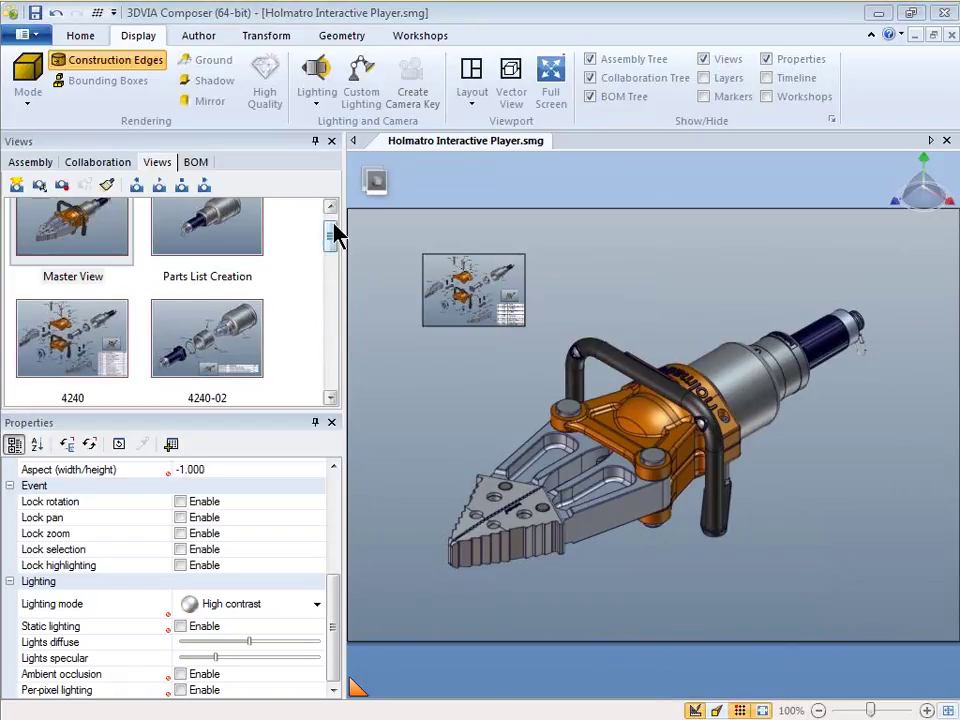
# Open the recently used GearBox document and go to View 7.
pyautogui.click(24, 33)
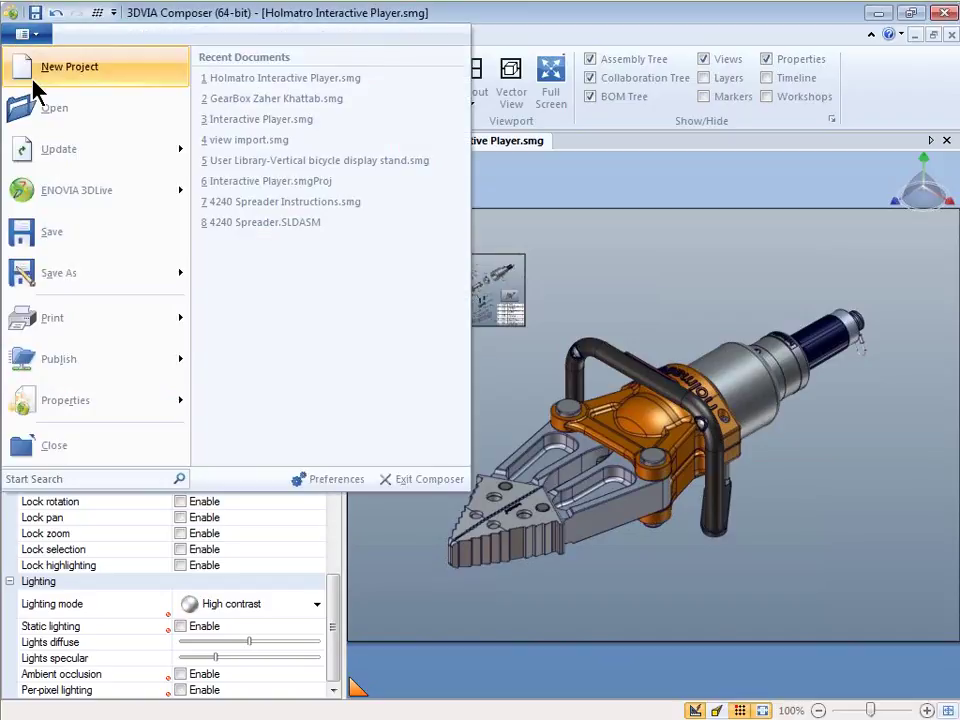
pyautogui.click(241, 100)
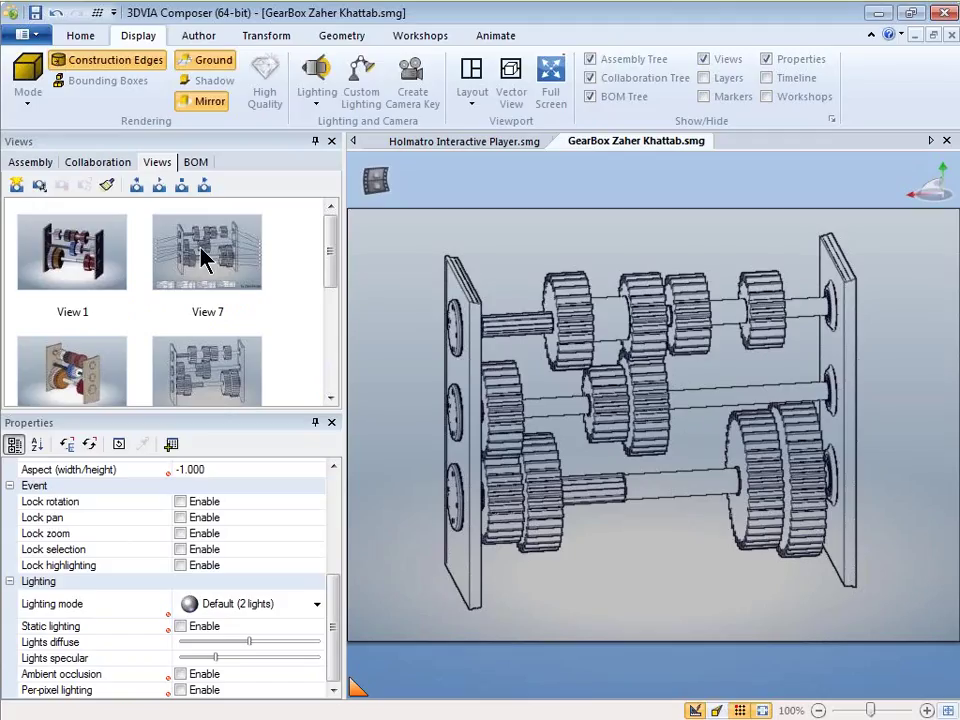
pyautogui.click(200, 249)
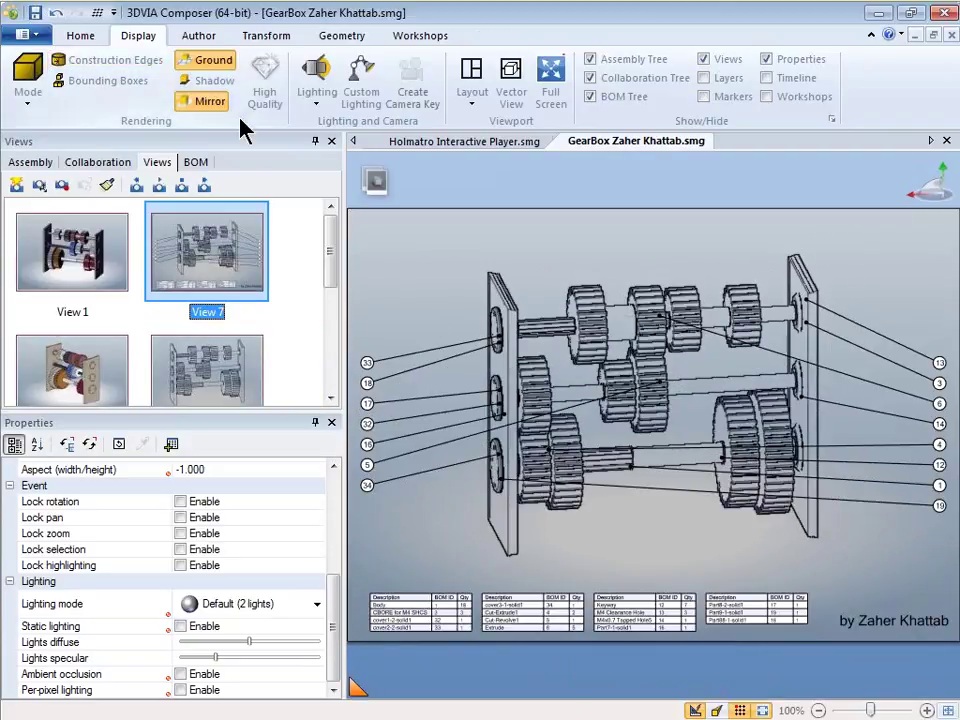
# Draw a slanted magnetic line about 130 long between the left callout column and the gearbox, and exit the Magnet tool.
pyautogui.click(195, 38)
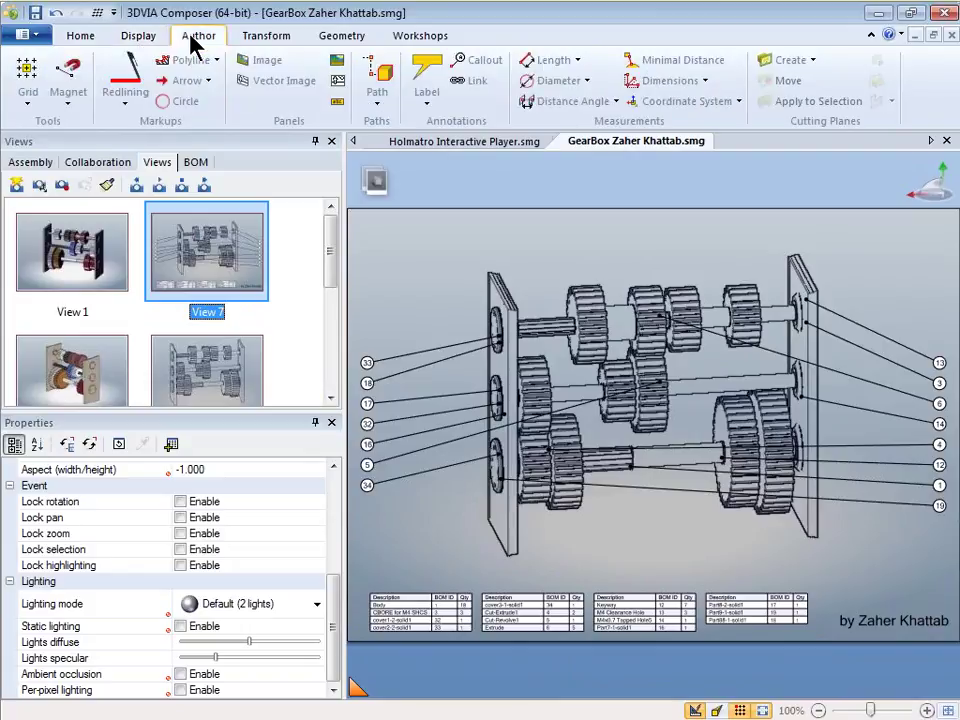
pyautogui.click(68, 72)
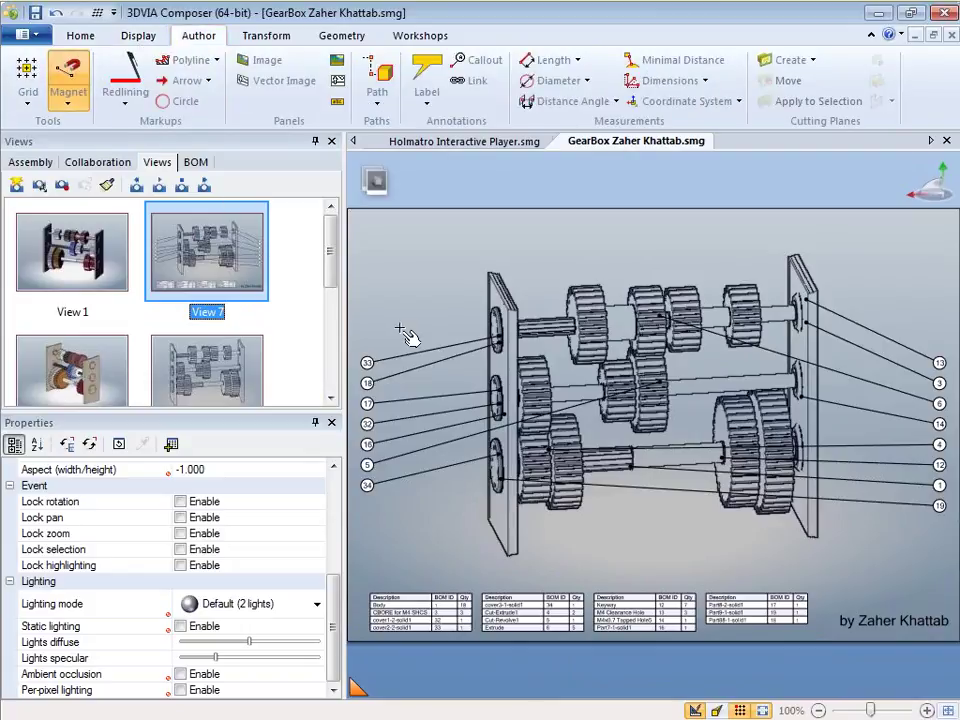
pyautogui.click(384, 284)
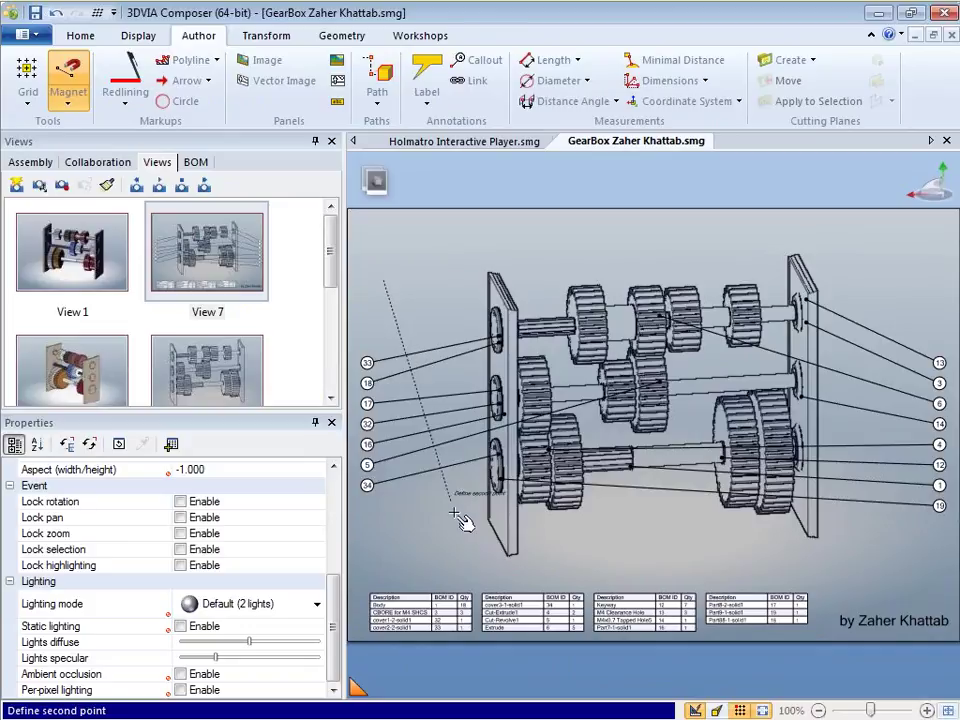
pyautogui.click(443, 543)
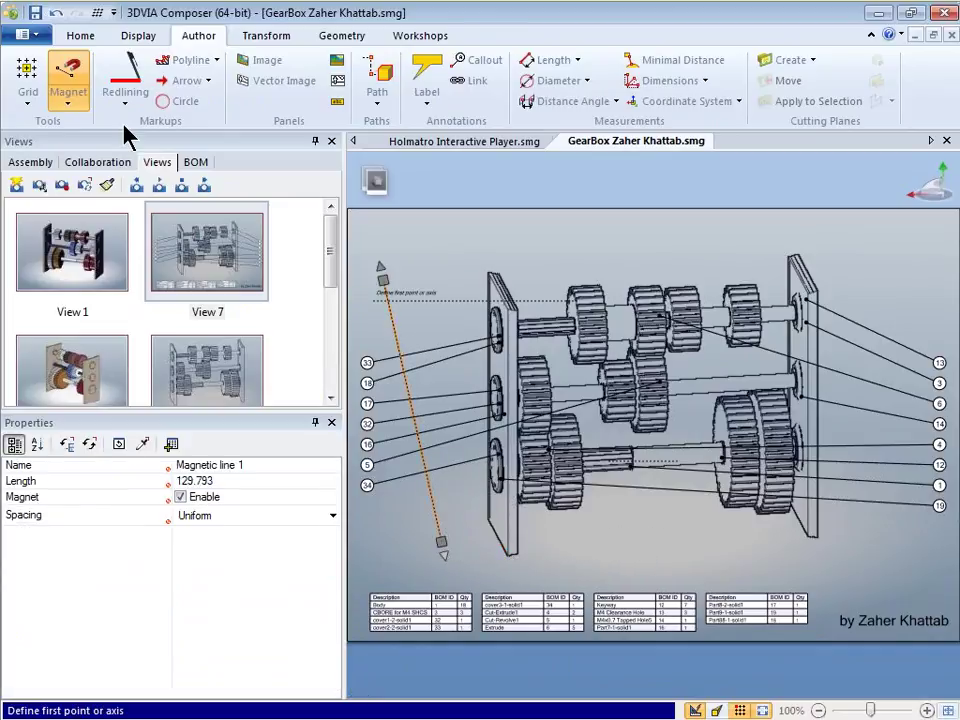
pyautogui.click(68, 80)
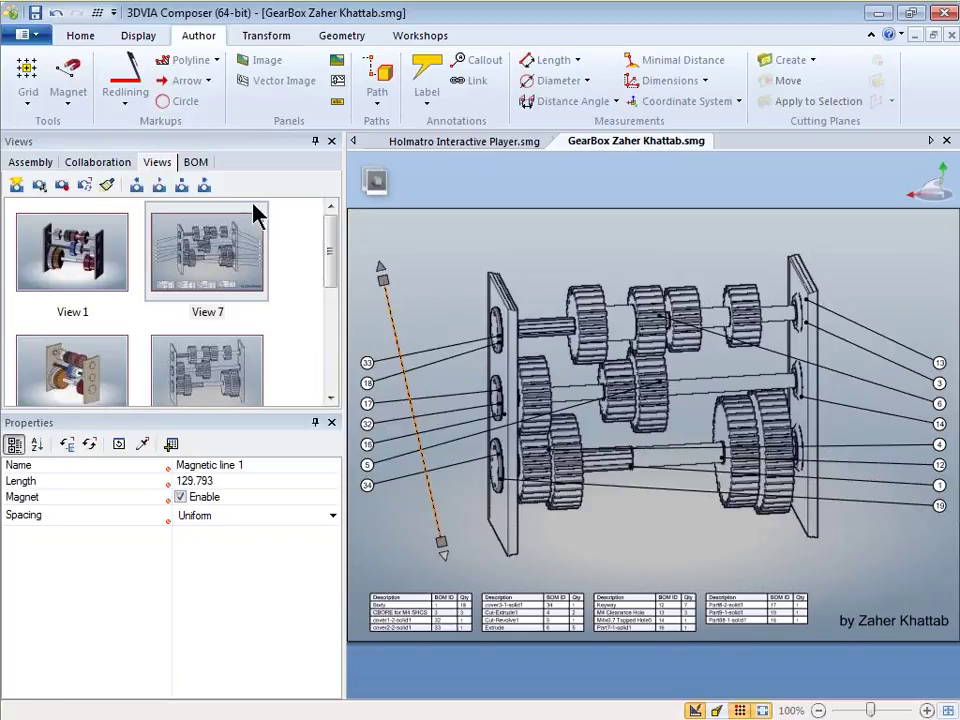
# Move the magnetic line slightly up and to the right, and attach callout 33 to it.
pyautogui.moveTo(390, 322)
pyautogui.mouseDown()
pyautogui.moveTo(347, 326)
pyautogui.moveTo(381, 369)
pyautogui.moveTo(396, 429)
pyautogui.moveTo(357, 440)
pyautogui.moveTo(399, 424)
pyautogui.moveTo(367, 358)
pyautogui.moveTo(386, 328)
pyautogui.moveTo(369, 368)
pyautogui.moveTo(404, 310)
pyautogui.mouseUp()
pyautogui.scroll(2, 397, 437)
pyautogui.click(405, 337)
pyautogui.click(368, 378)
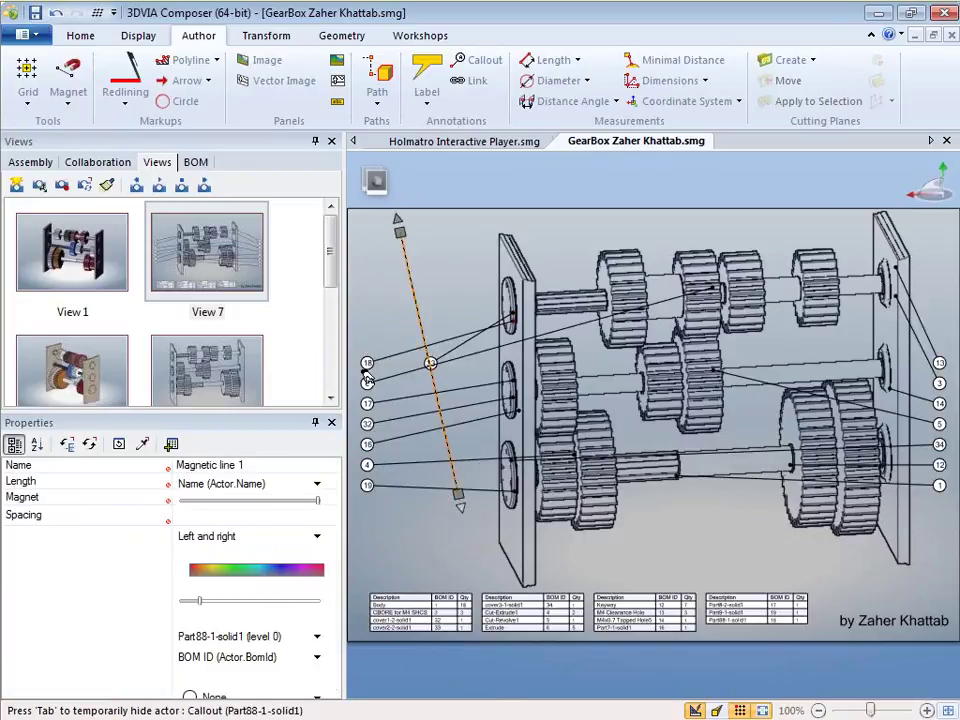
pyautogui.click(399, 516)
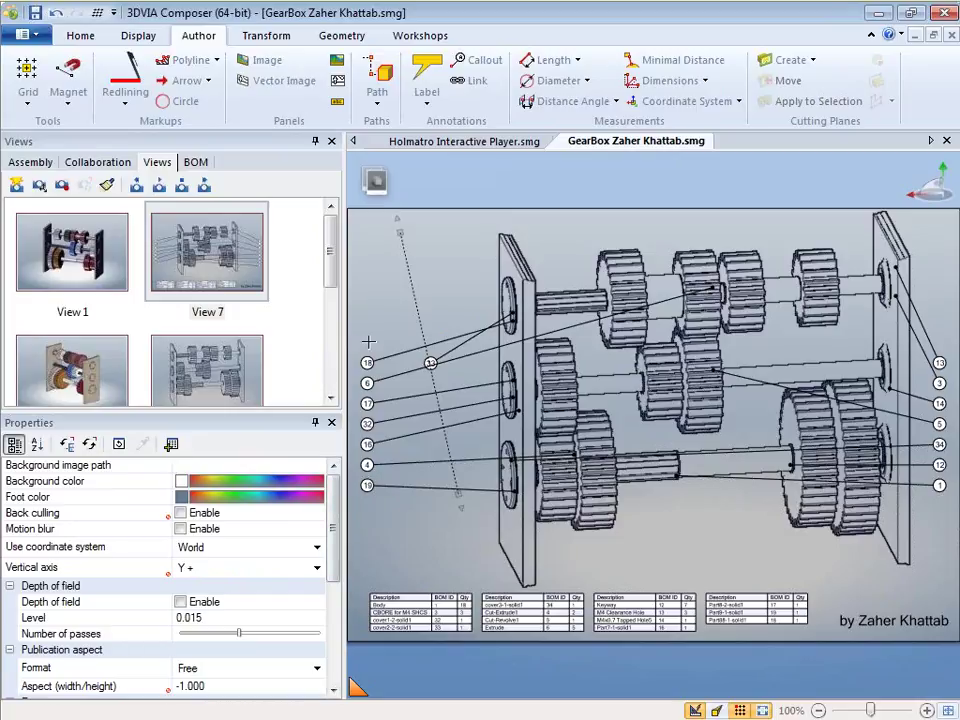
# Select the remaining callouts in the left column and set their auto alignment to Free 2D.
pyautogui.moveTo(357, 337); pyautogui.dragTo(395, 526)
pyautogui.moveTo(343, 493)
pyautogui.mouseDown()
pyautogui.moveTo(338, 561)
pyautogui.moveTo(345, 515)
pyautogui.mouseUp()
pyautogui.click(322, 513)
pyautogui.click(322, 513)
pyautogui.click(287, 484)
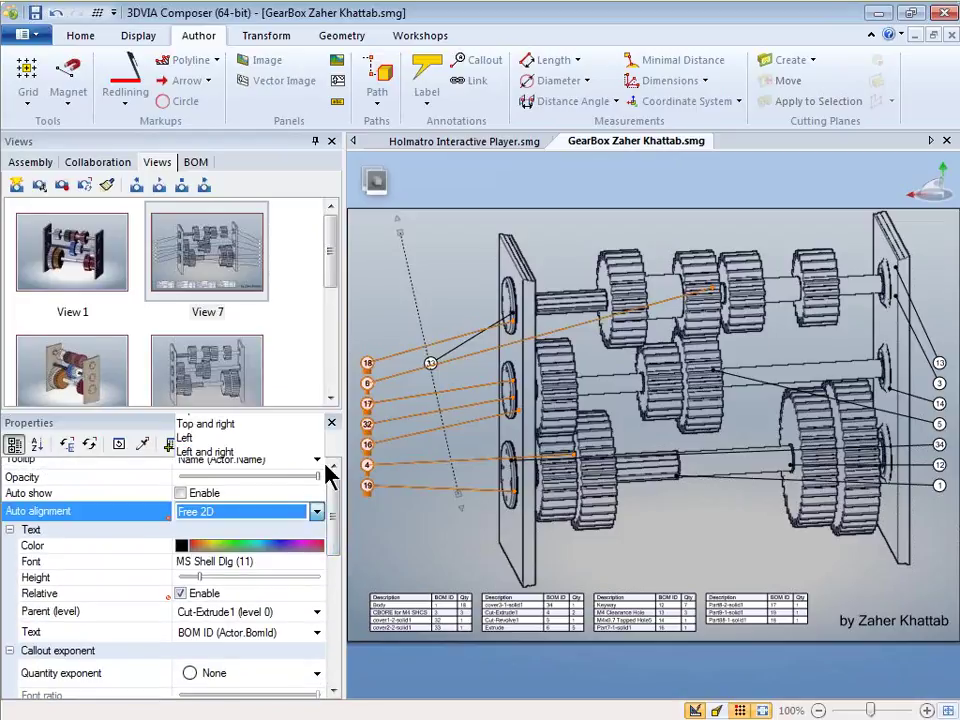
pyautogui.click(420, 300)
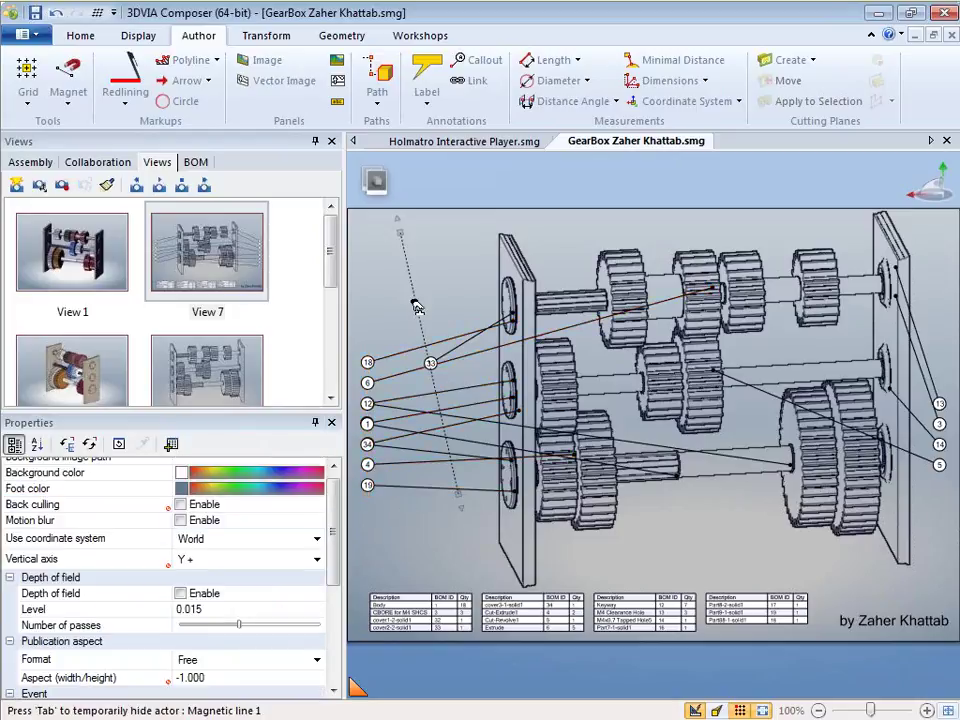
# Sweep the magnetic line across the Free 2D callouts to attach them, and reorder callout 33 directly below callout 18.
pyautogui.moveTo(416, 310); pyautogui.dragTo(435, 459)
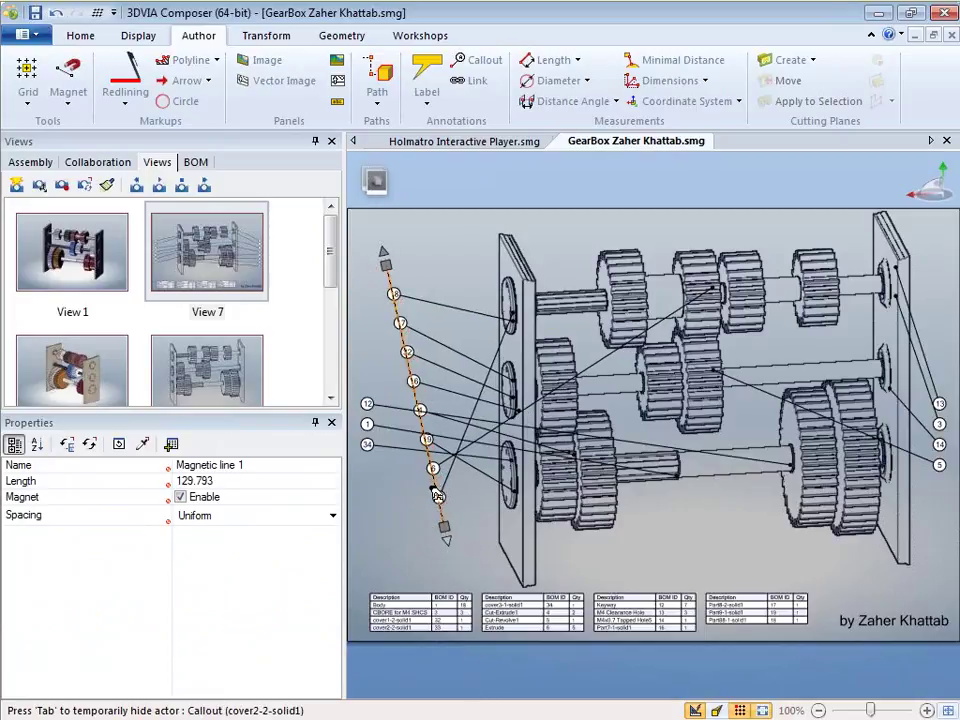
pyautogui.click(420, 413)
pyautogui.moveTo(420, 413); pyautogui.dragTo(400, 323)
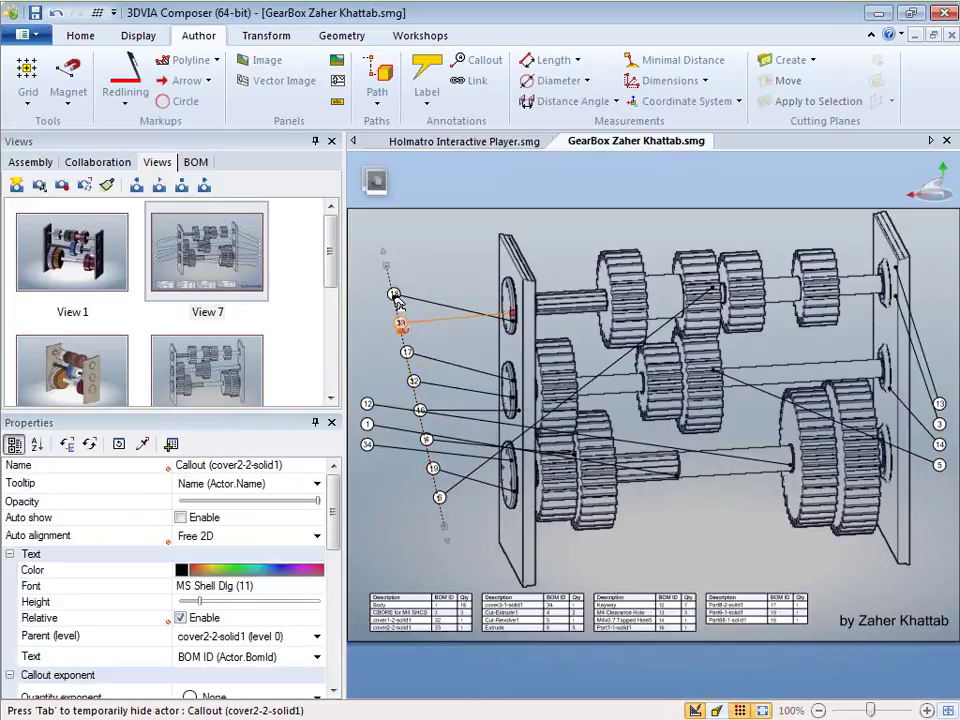
# Lengthen the magnetic line from its lower end so its callouts spread out, and deselect it.
pyautogui.click(441, 518)
pyautogui.moveTo(408, 530); pyautogui.dragTo(439, 560)
pyautogui.click(587, 548)
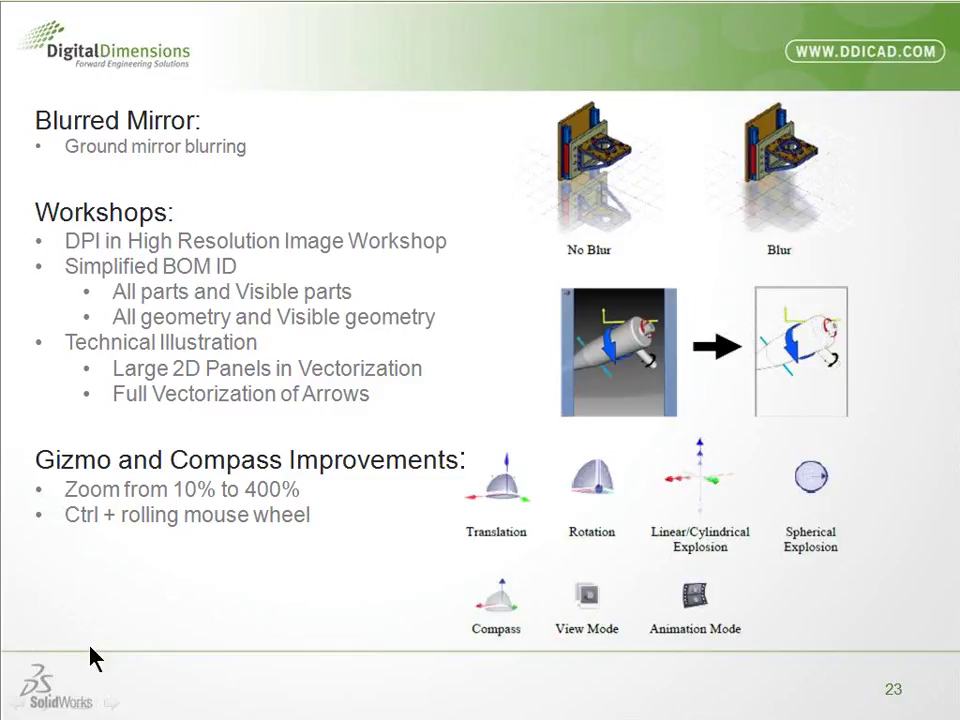
pyautogui.press('Left')
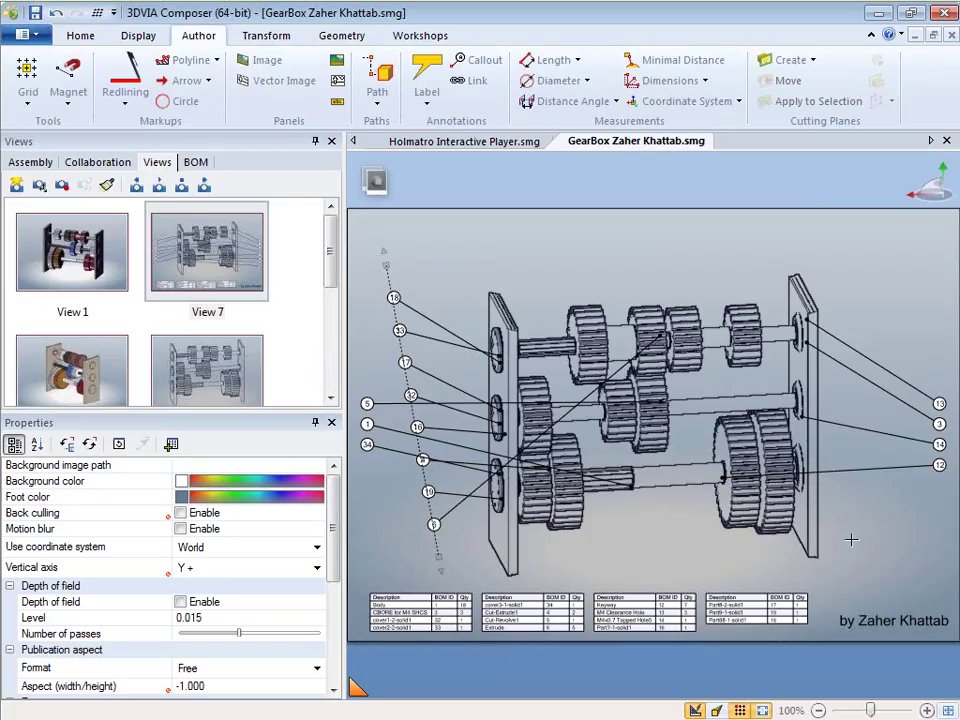
# Zoom the View 7 page in to 120% and out to 74% to examine how the paper space scales.
pyautogui.click(927, 710)
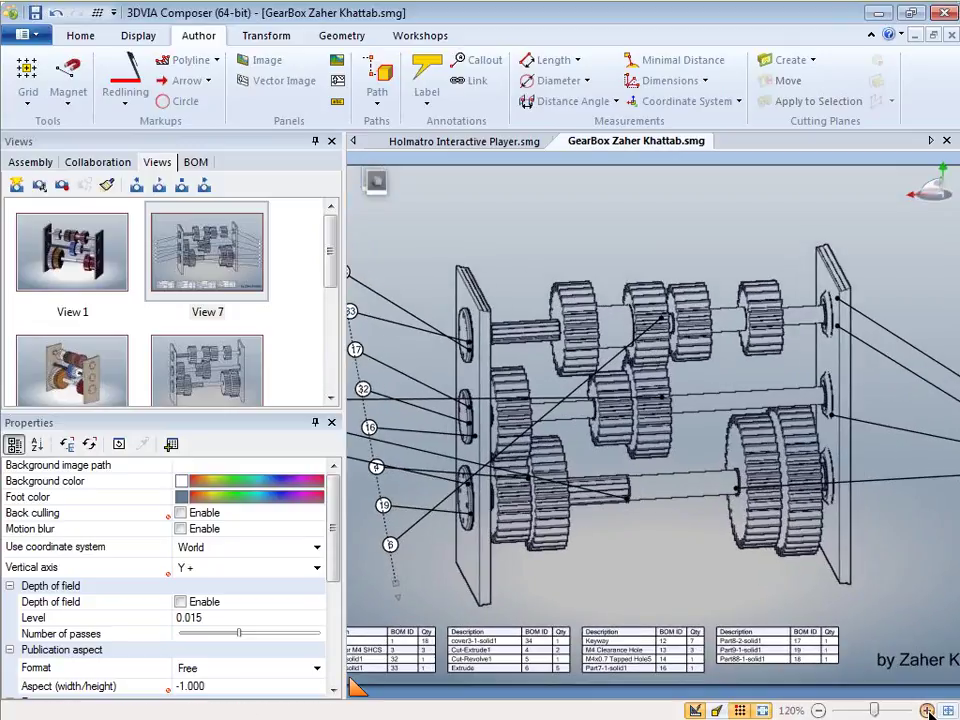
pyautogui.click(818, 710)
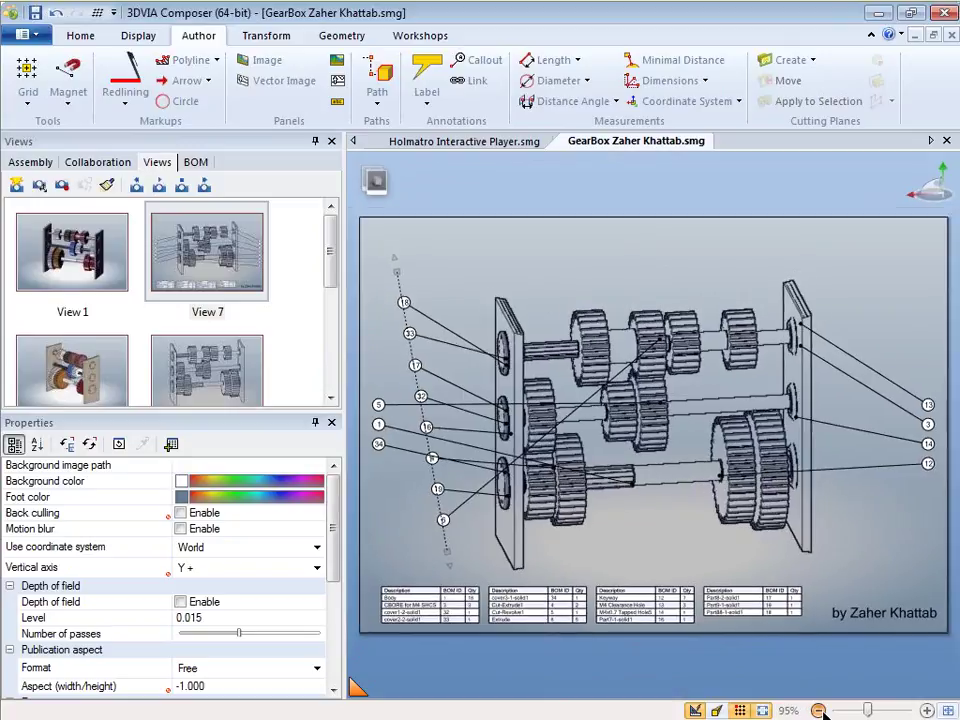
pyautogui.click(818, 710)
pyautogui.click(818, 710)
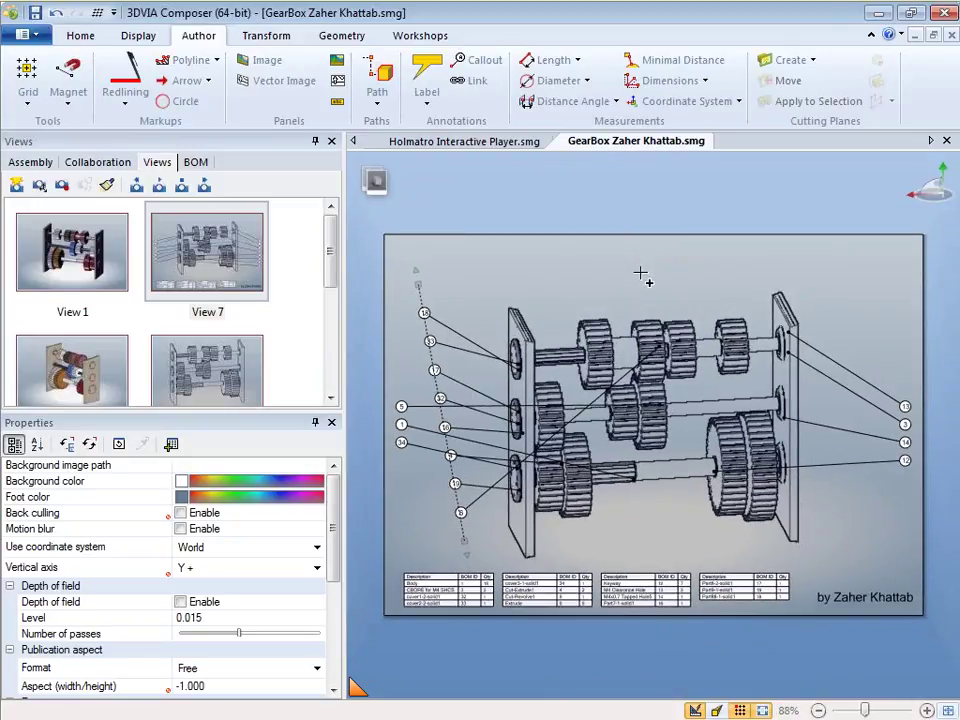
pyautogui.scroll(1, 640, 273)
pyautogui.scroll(2, 640, 276)
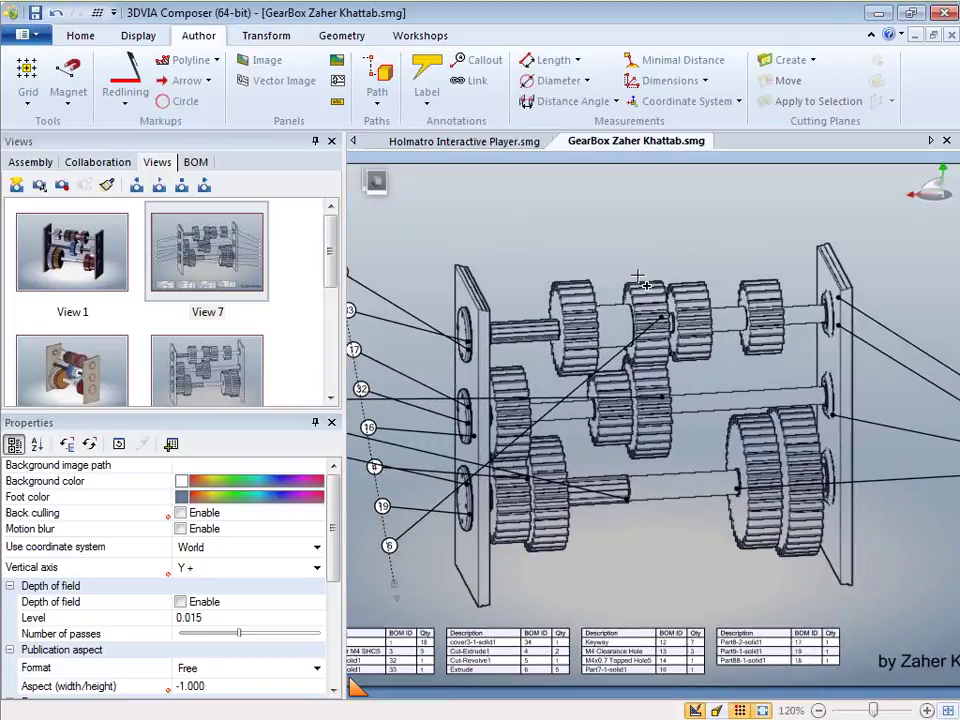
pyautogui.scroll(-4, 641, 290)
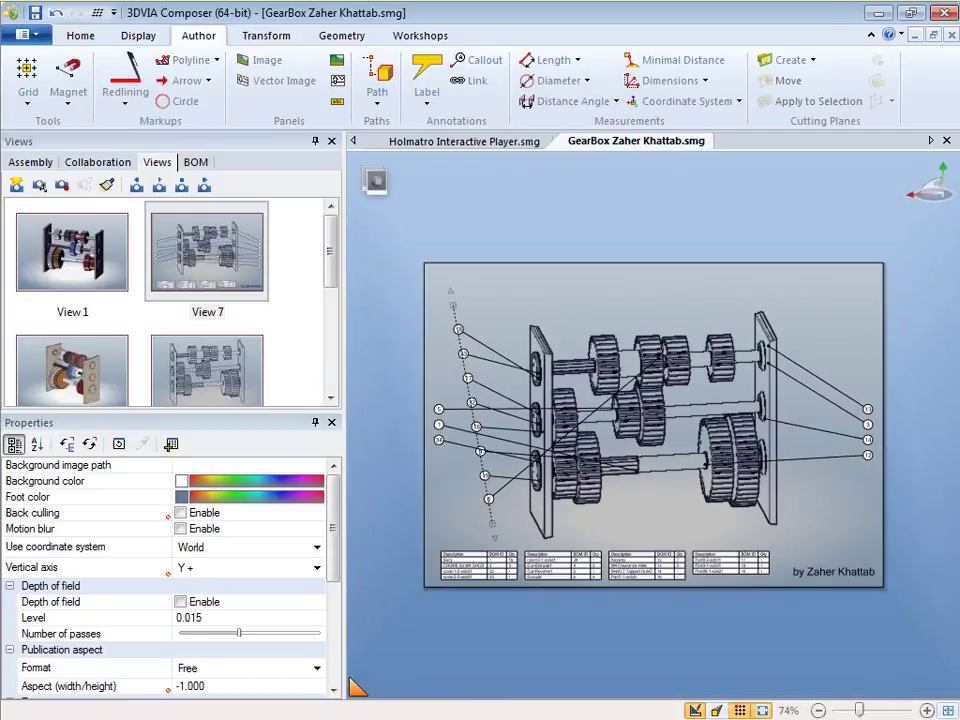
# Compare View 7 with the paper hidden and shown, and enlarge the page to 83%.
pyautogui.click(762, 711)
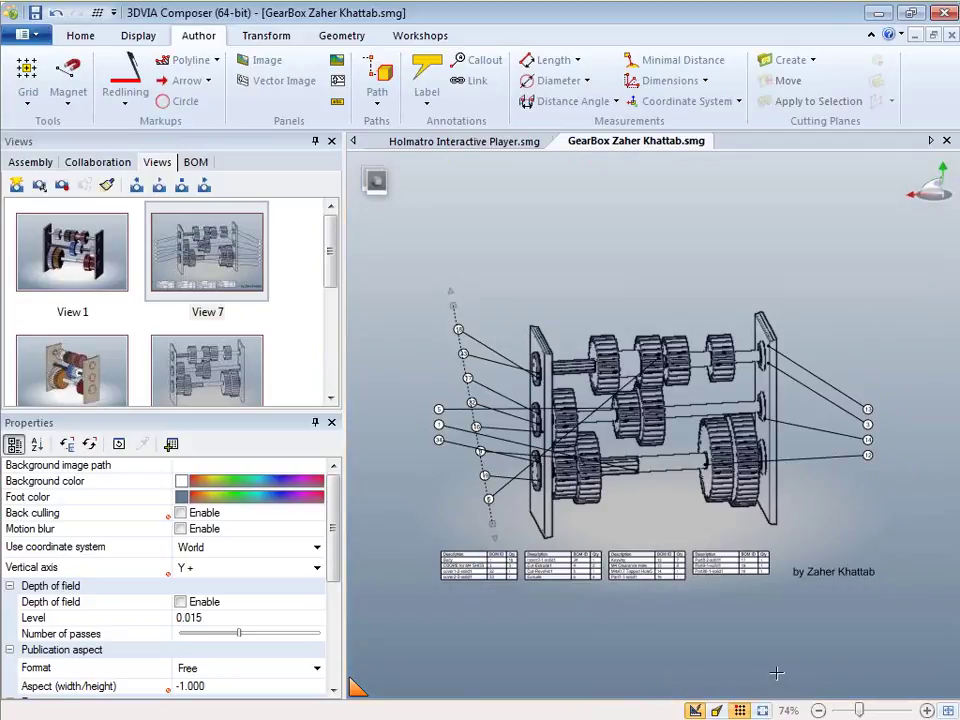
pyautogui.click(762, 711)
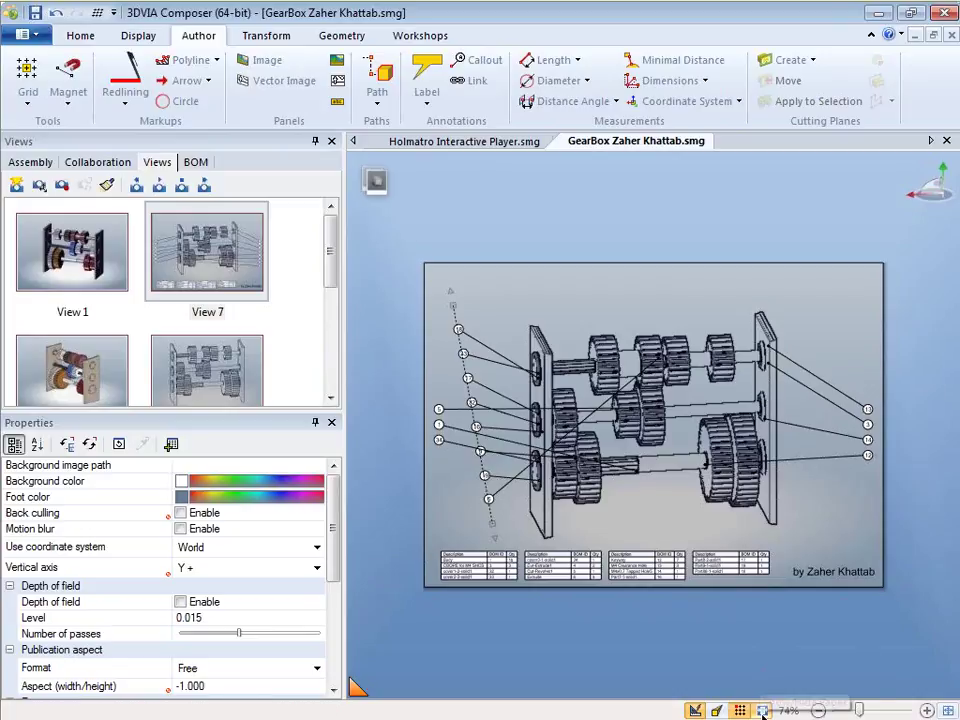
pyautogui.scroll(2, 749, 512)
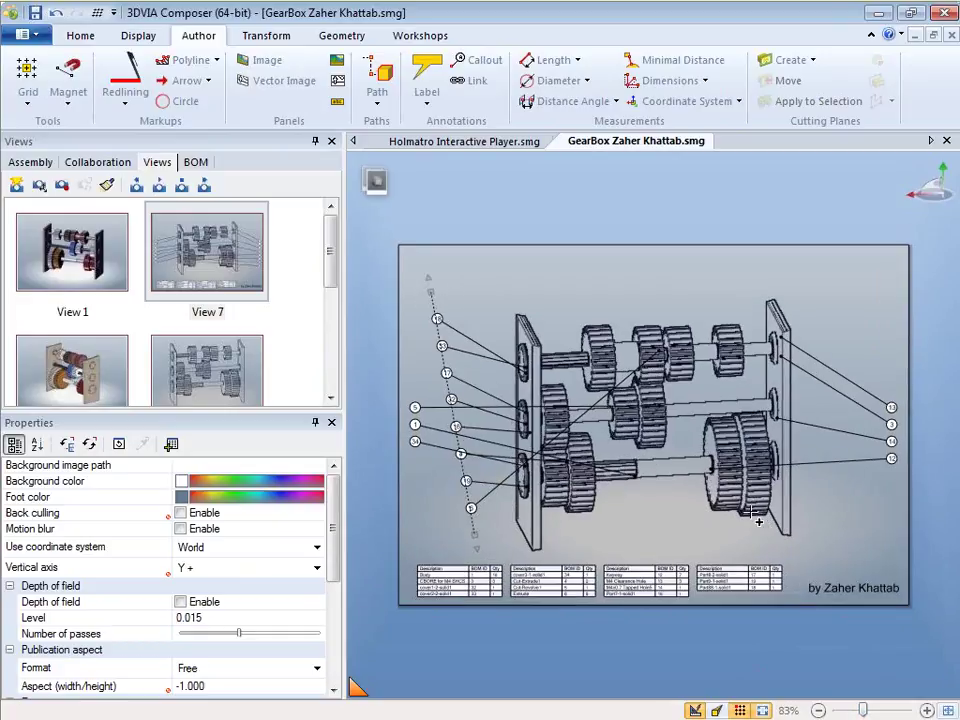